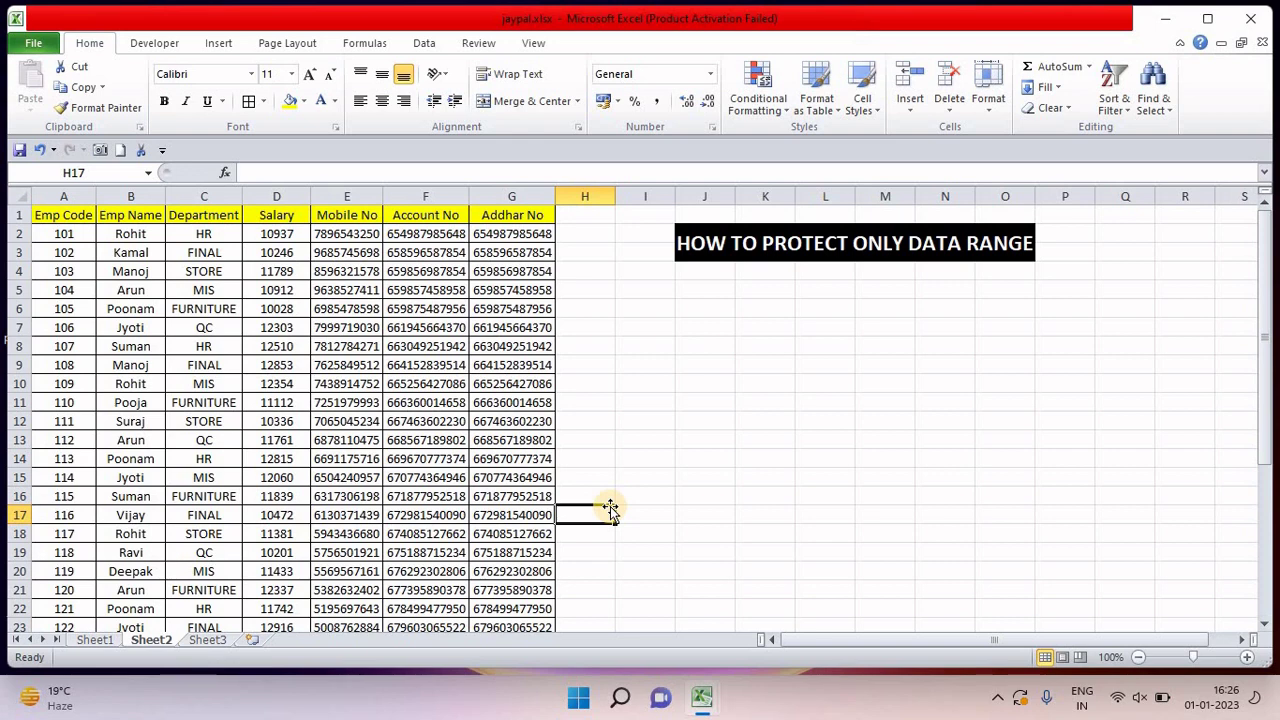
# - Look over Sheet2's cells, select its employee table, then move to Sheet1
pyautogui.click(745, 248)
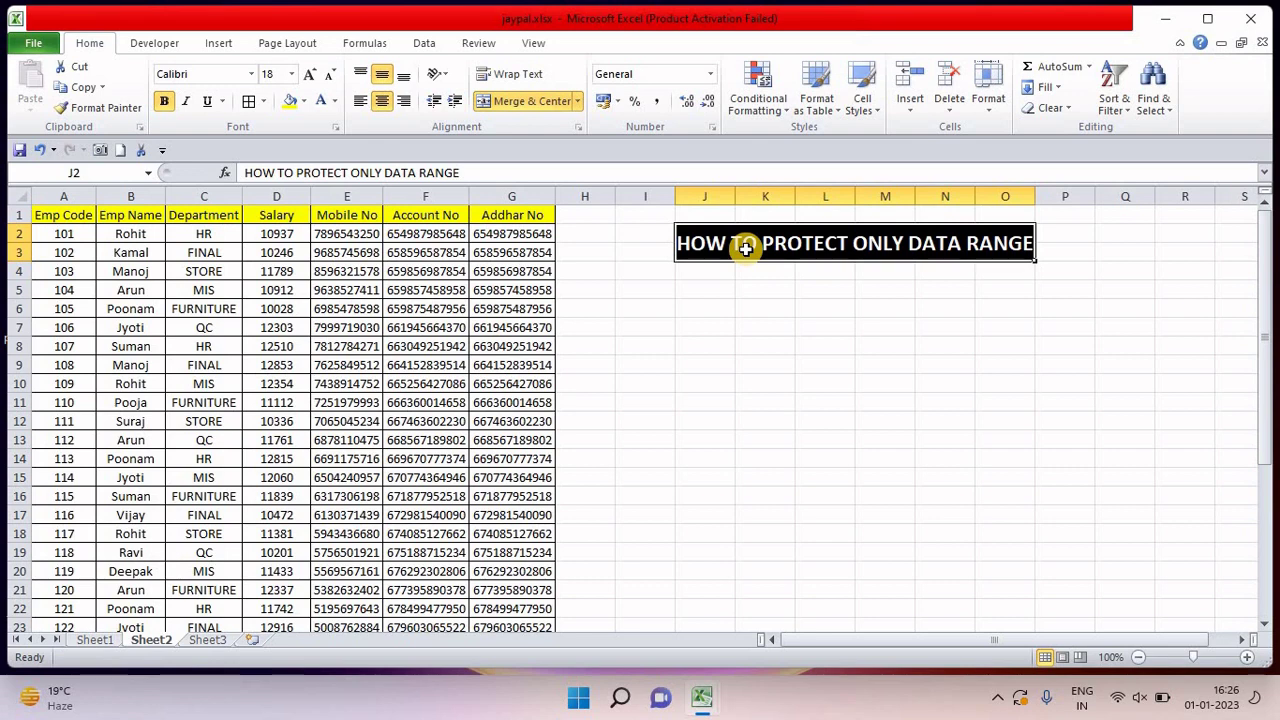
pyautogui.click(190, 253)
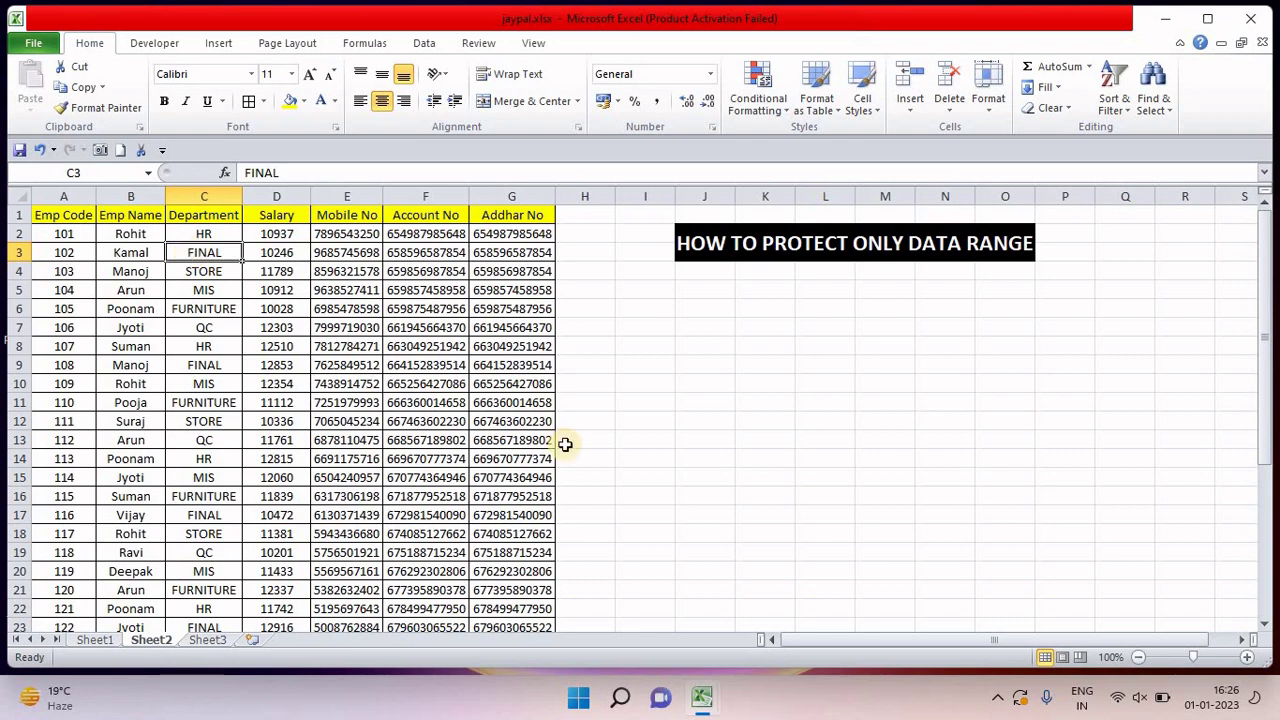
pyautogui.click(760, 415)
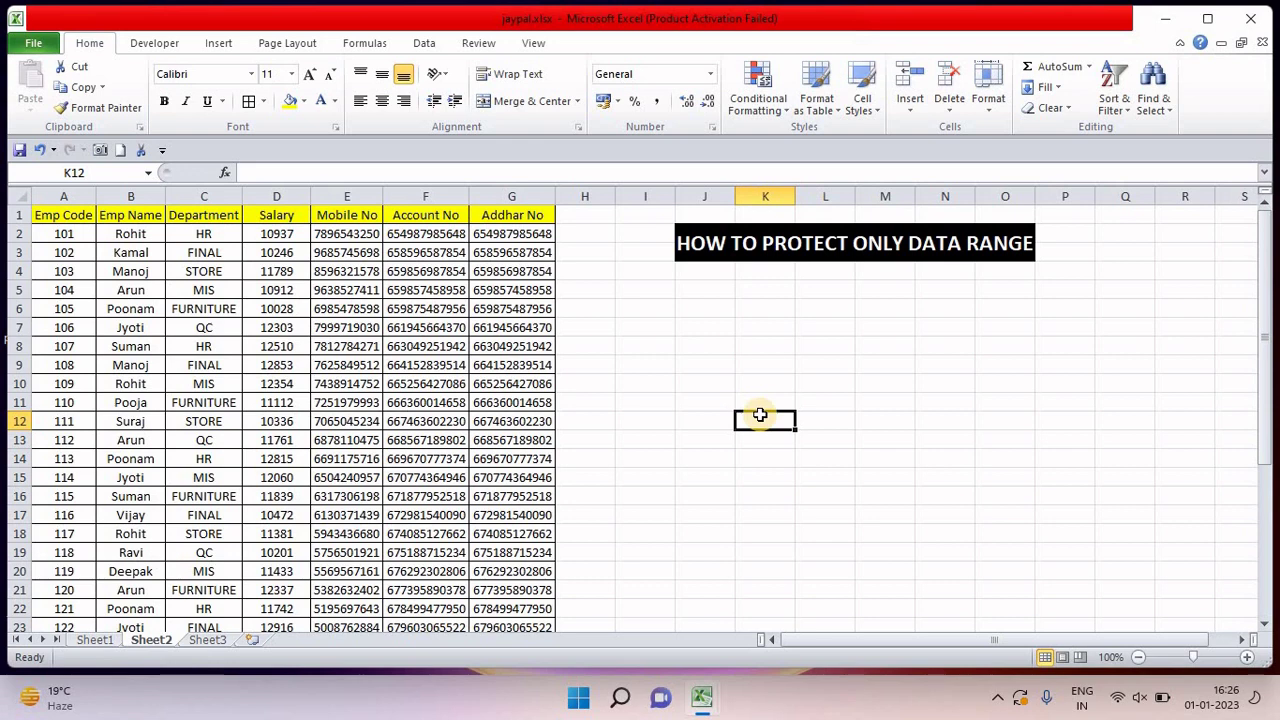
pyautogui.click(357, 367)
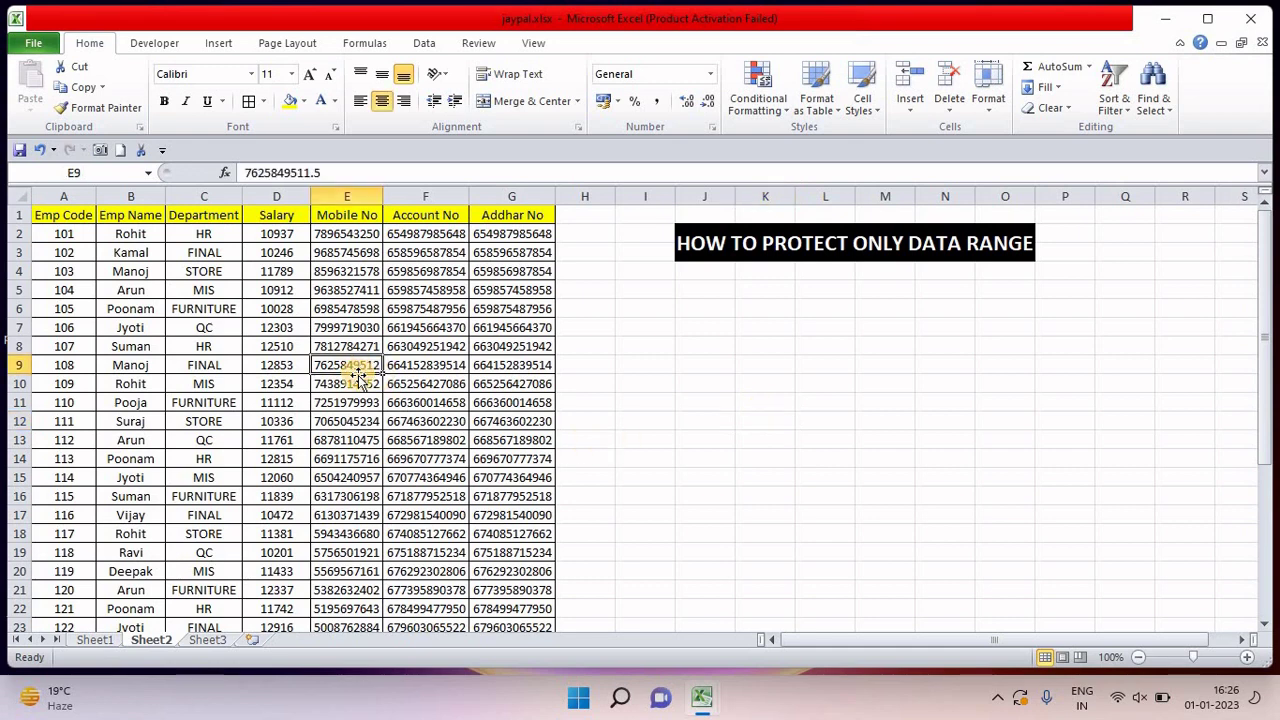
pyautogui.hotkey('ctrl', 'a')
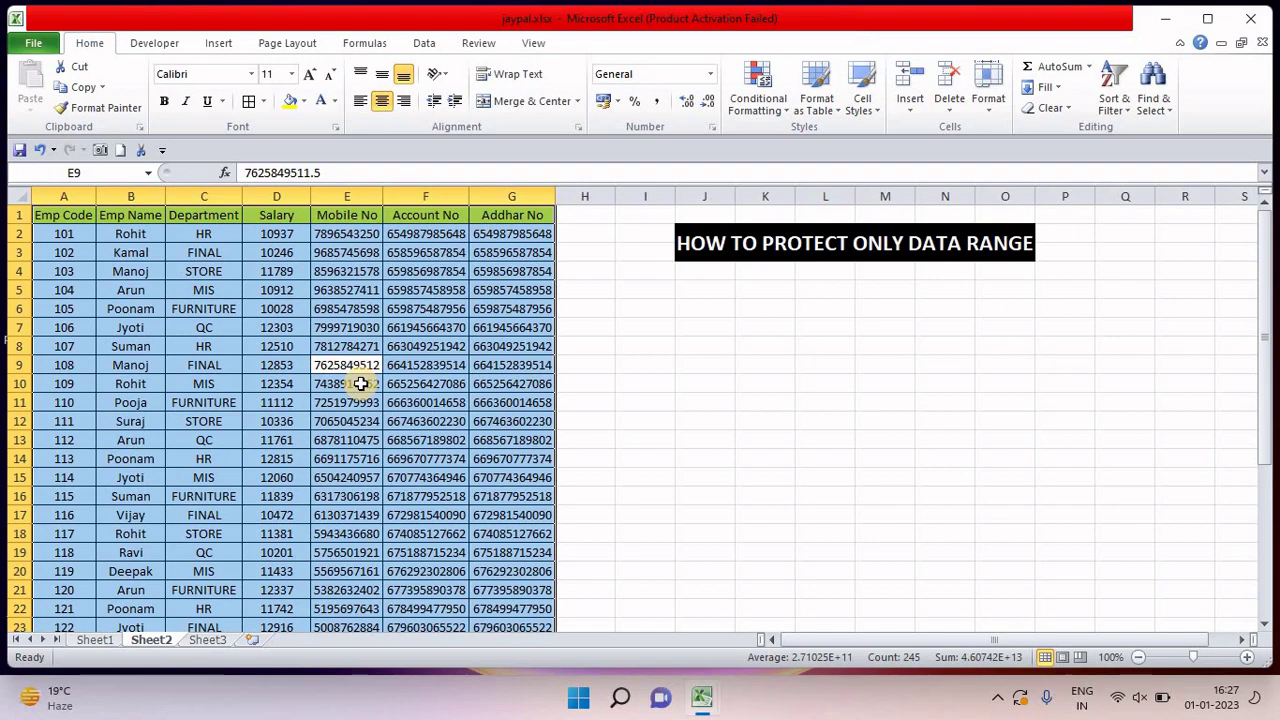
pyautogui.hotkey('ctrl', 'pageup')
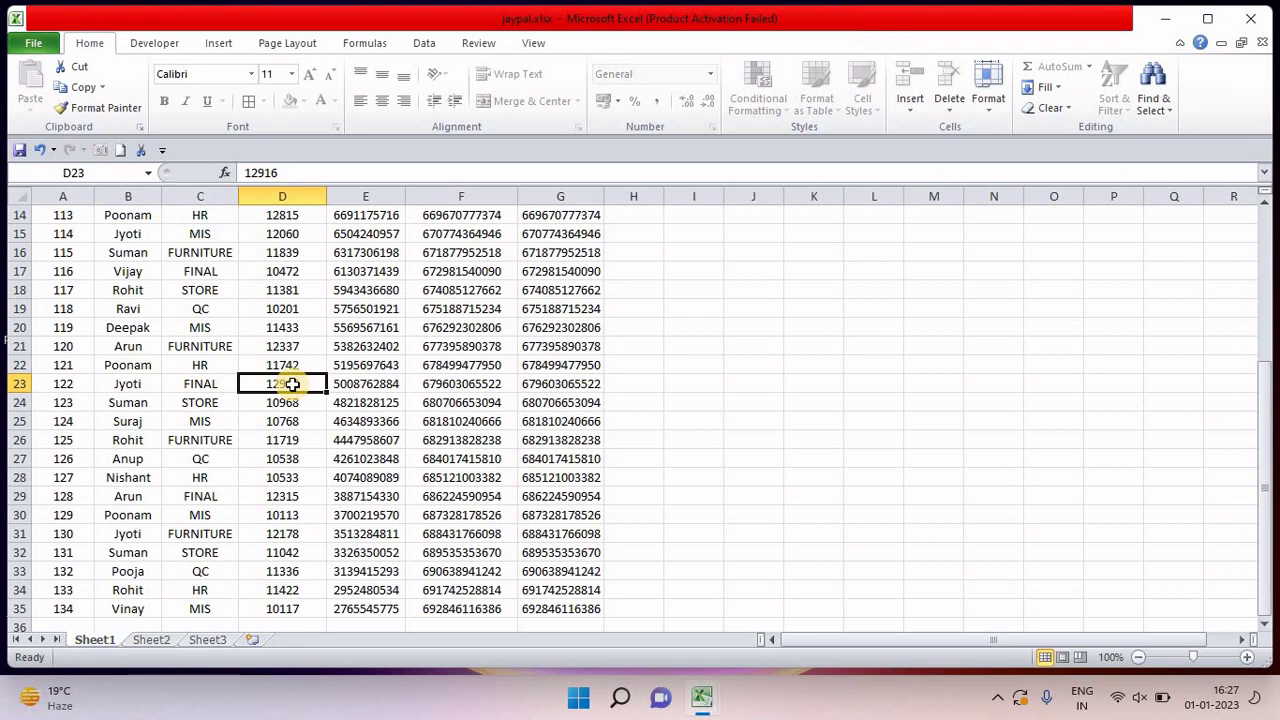
# - Confirm salary cell D23 refuses edits, enter VIJAY in J22, then return to Sheet2's cell D20
pyautogui.doubleClick(291, 384)
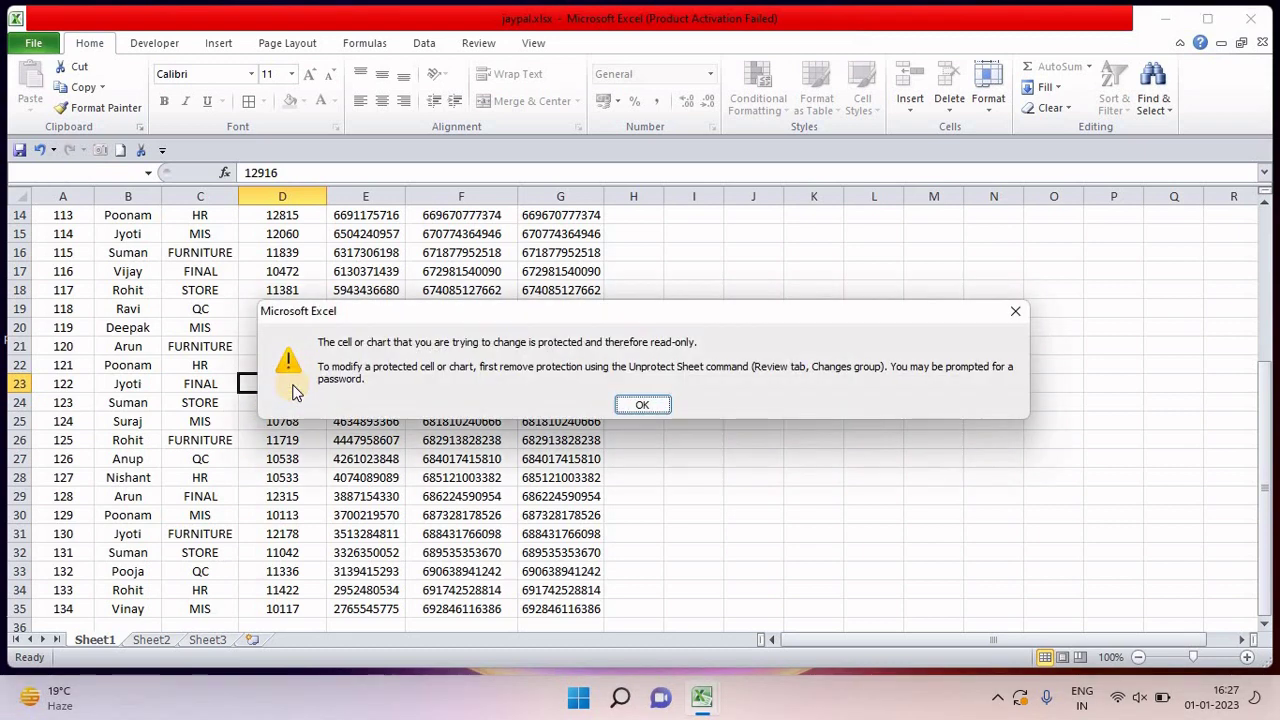
pyautogui.press('Return')
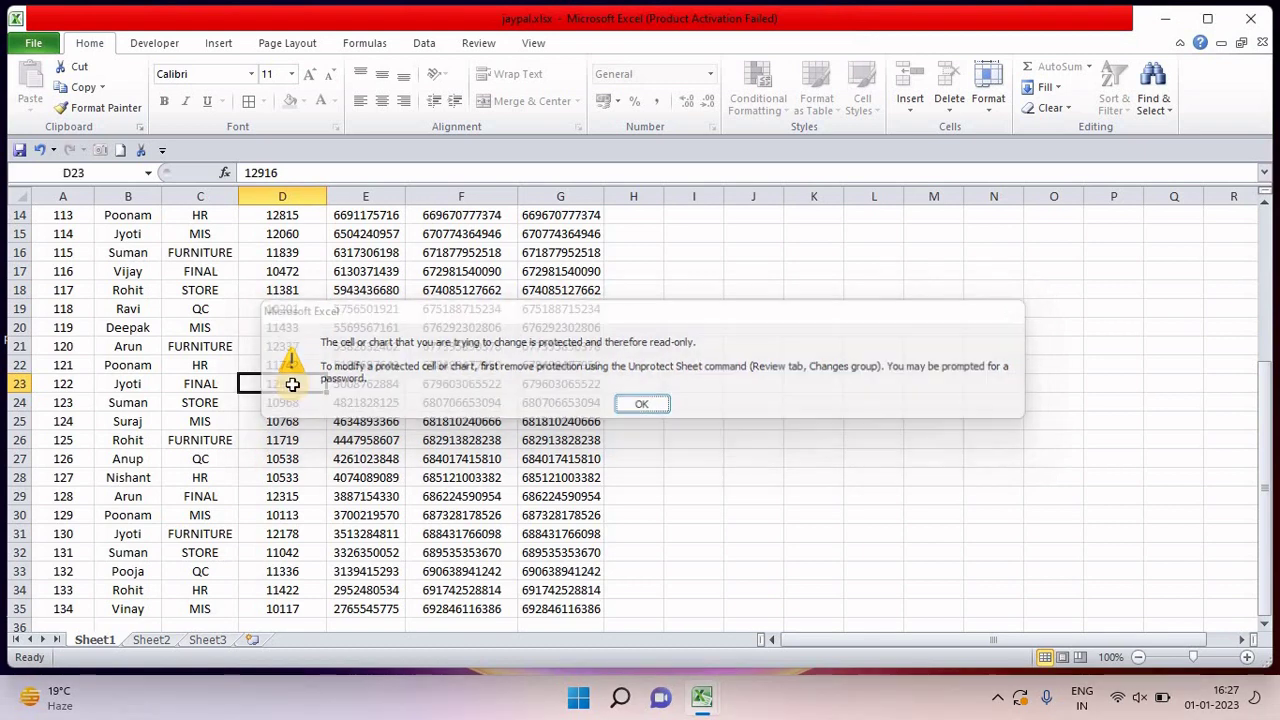
pyautogui.click(749, 365)
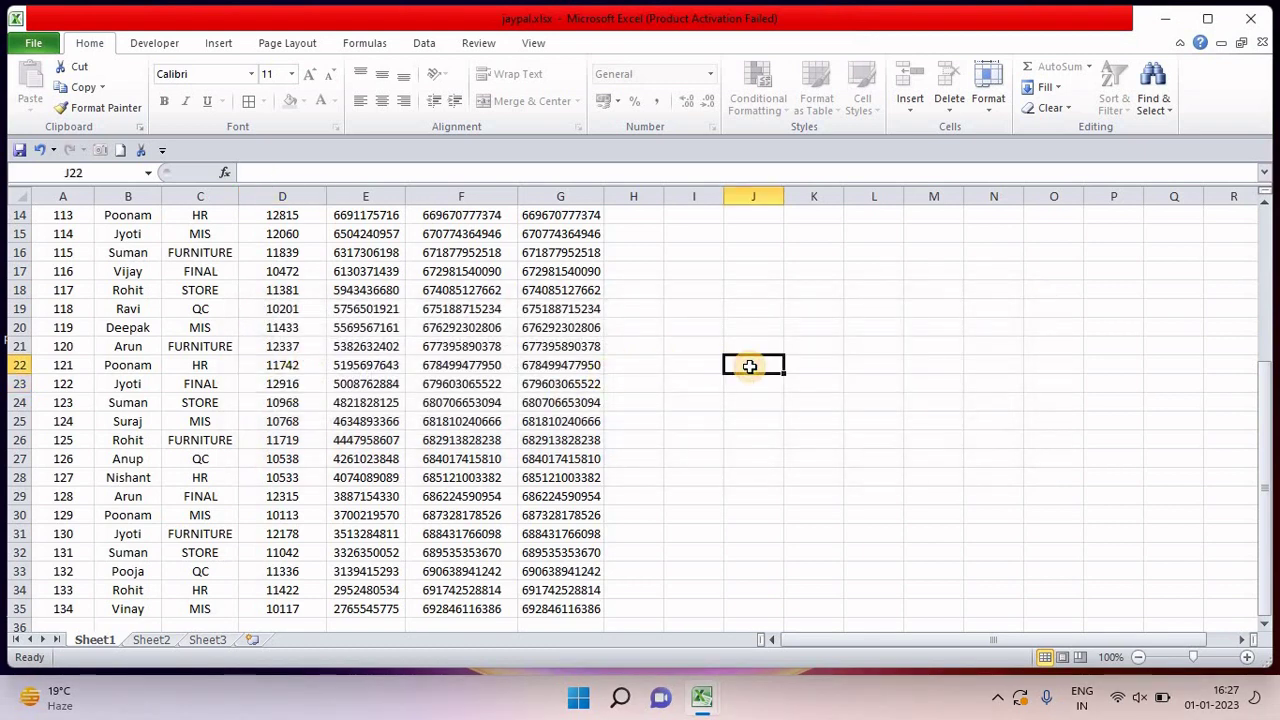
pyautogui.write('VIJAY')
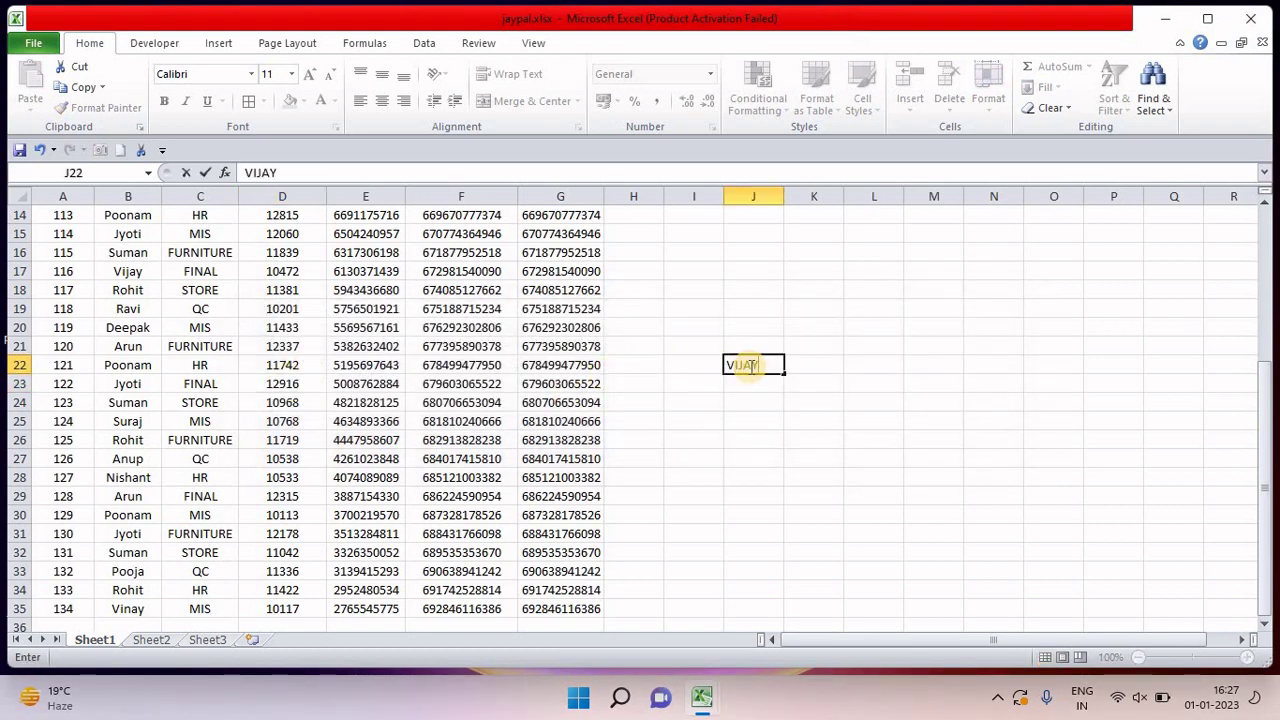
pyautogui.press('Return')
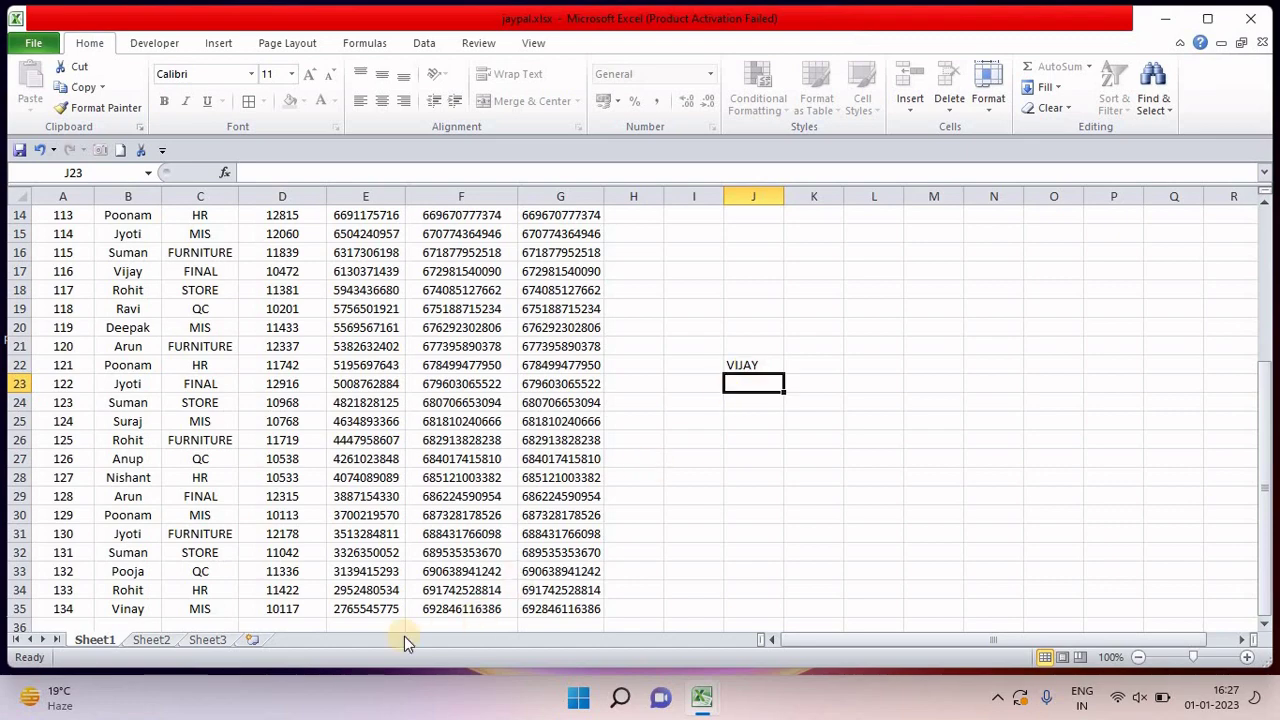
pyautogui.click(151, 640)
pyautogui.click(291, 565)
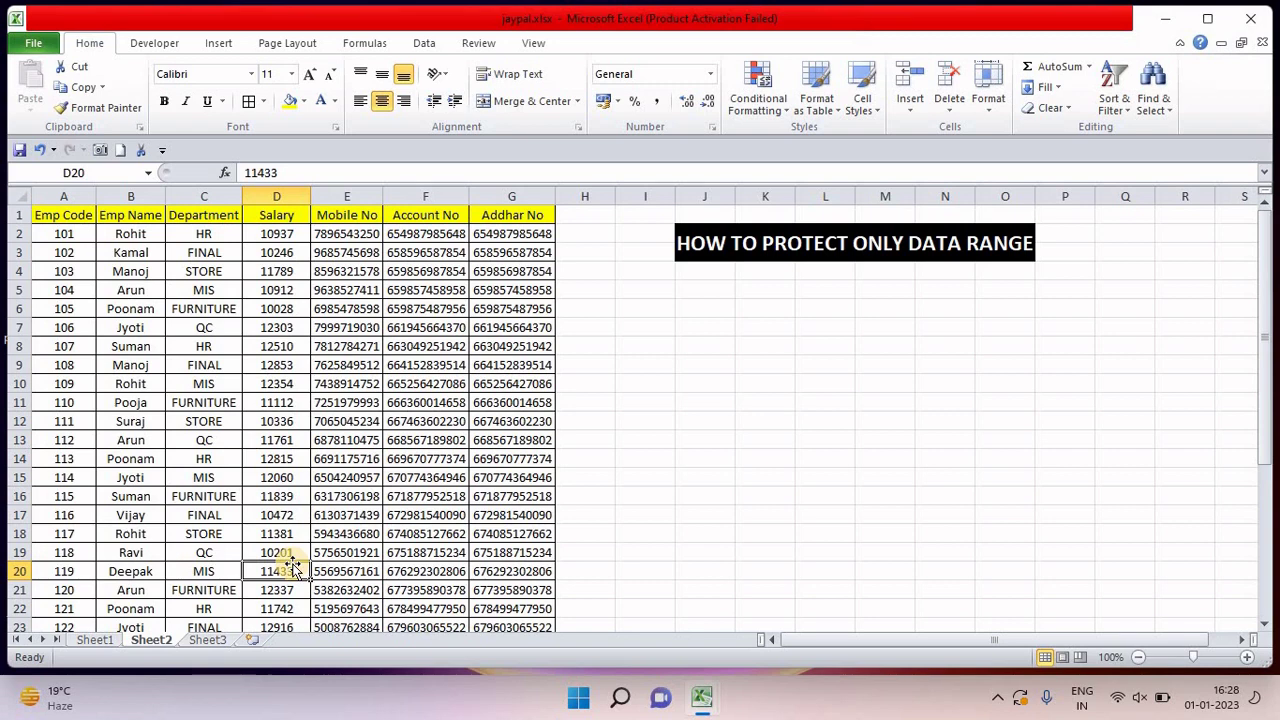
# - Select every cell on Sheet2 and clear Locked on the Format Cells Protection tab
pyautogui.hotkey('ctrl', 'a')
pyautogui.hotkey('ctrl', 'a')
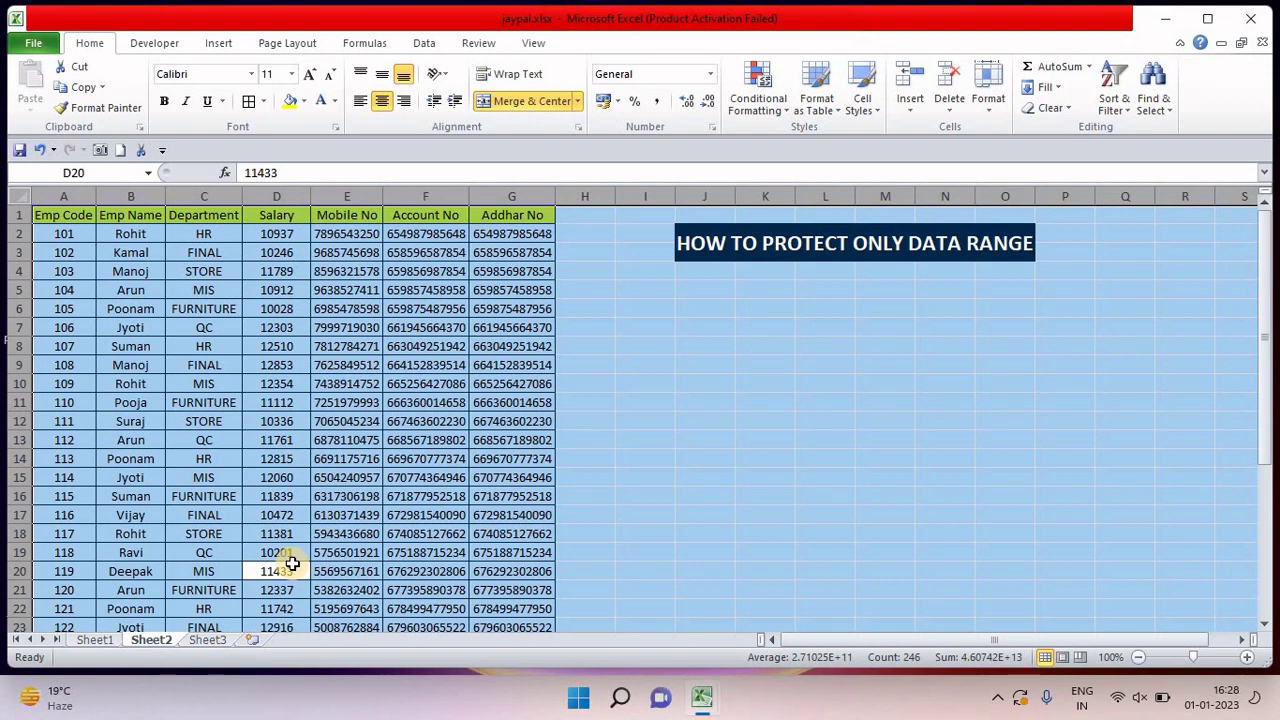
pyautogui.rightClick(293, 568)
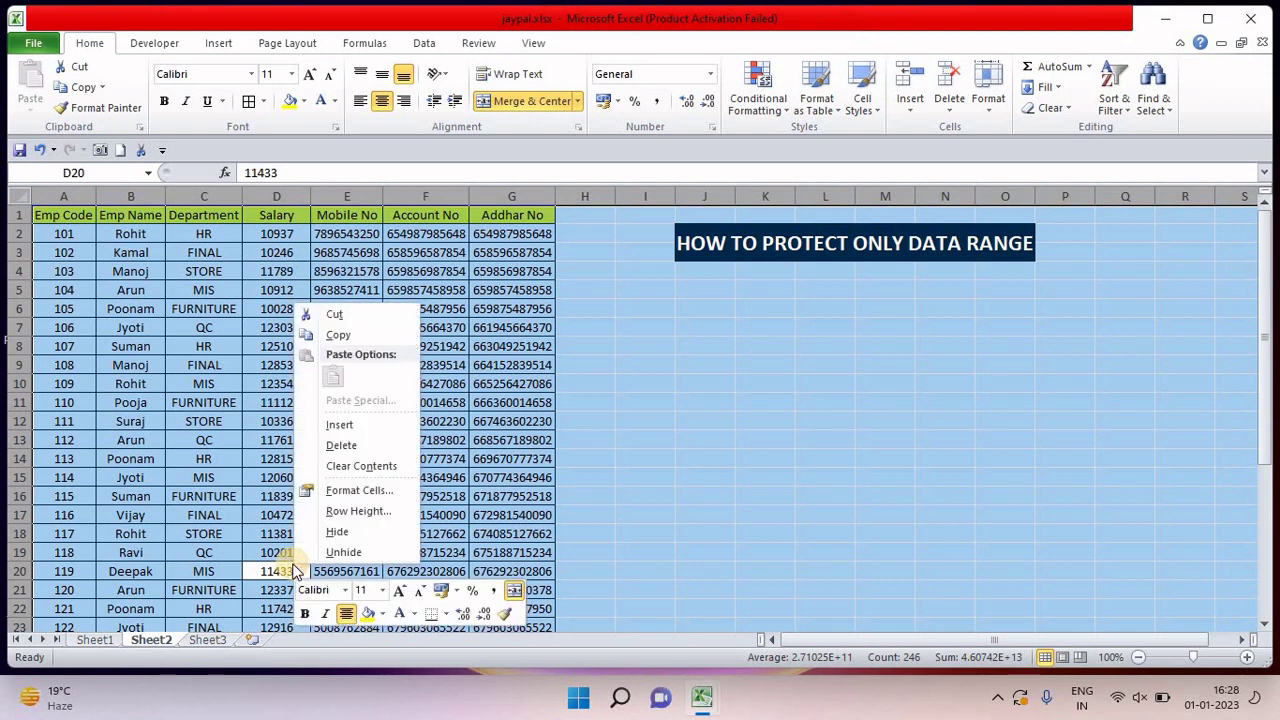
pyautogui.press('Escape')
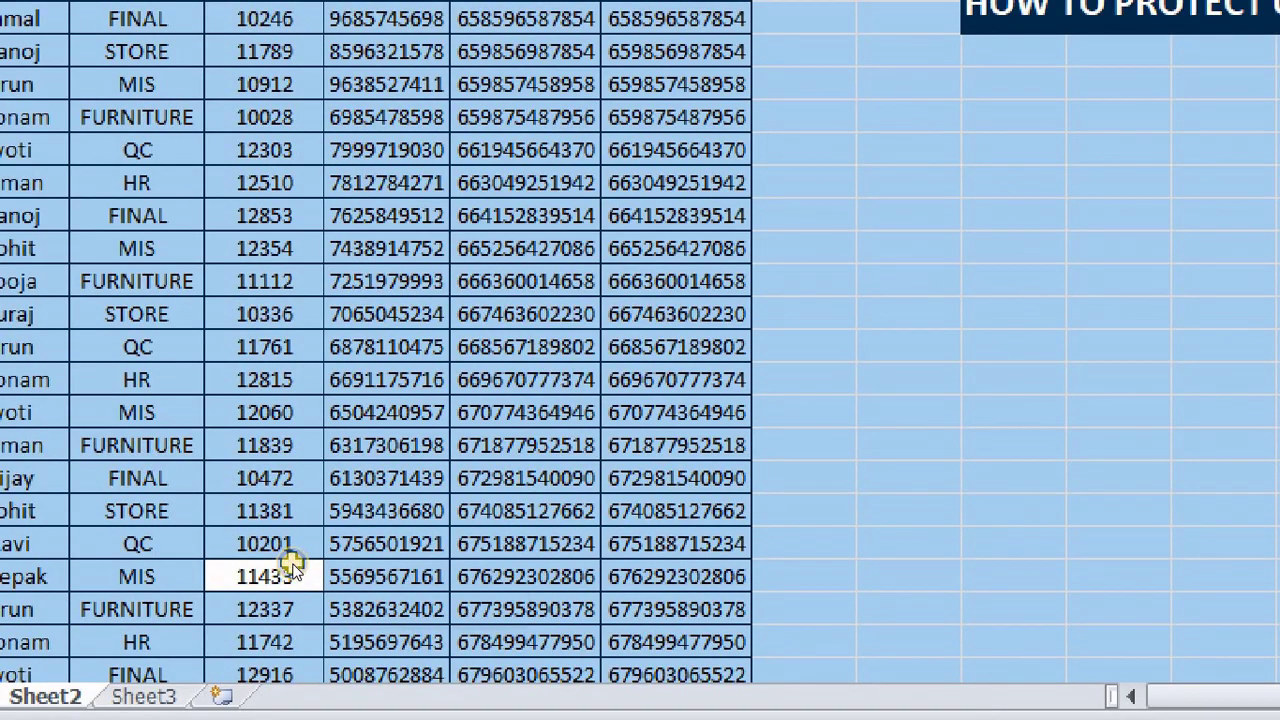
pyautogui.rightClick(292, 563)
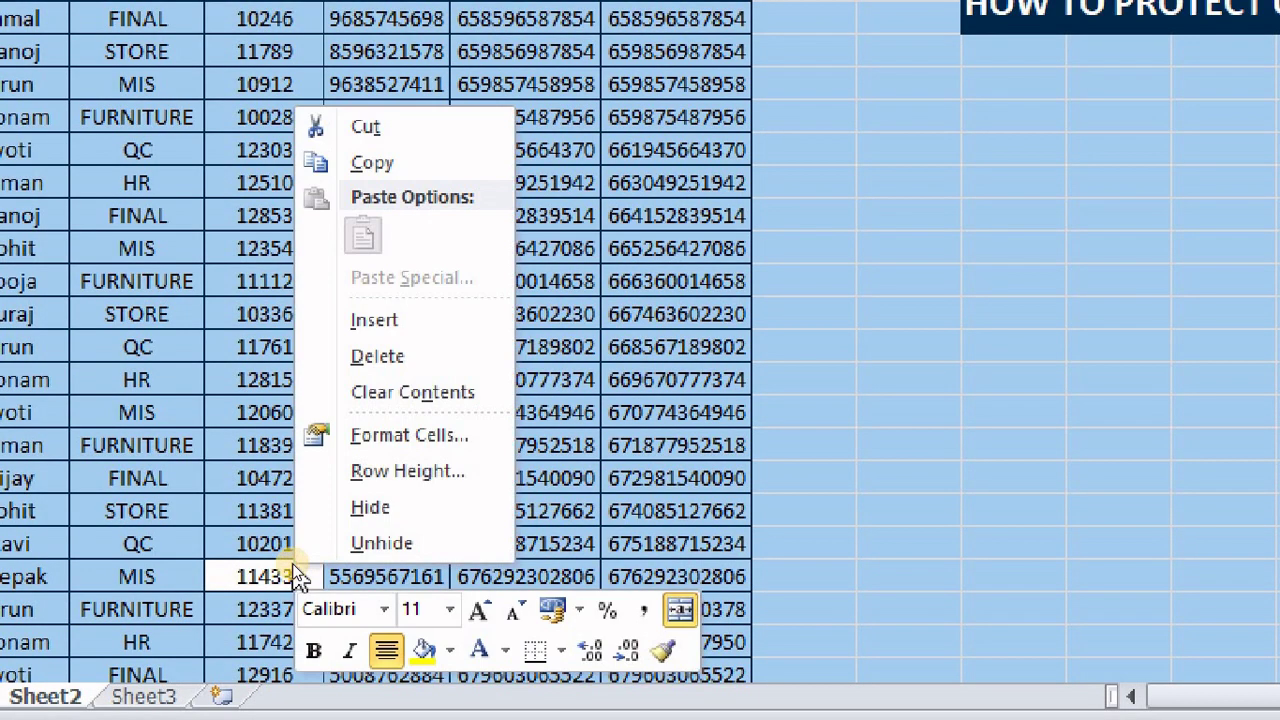
pyautogui.click(432, 448)
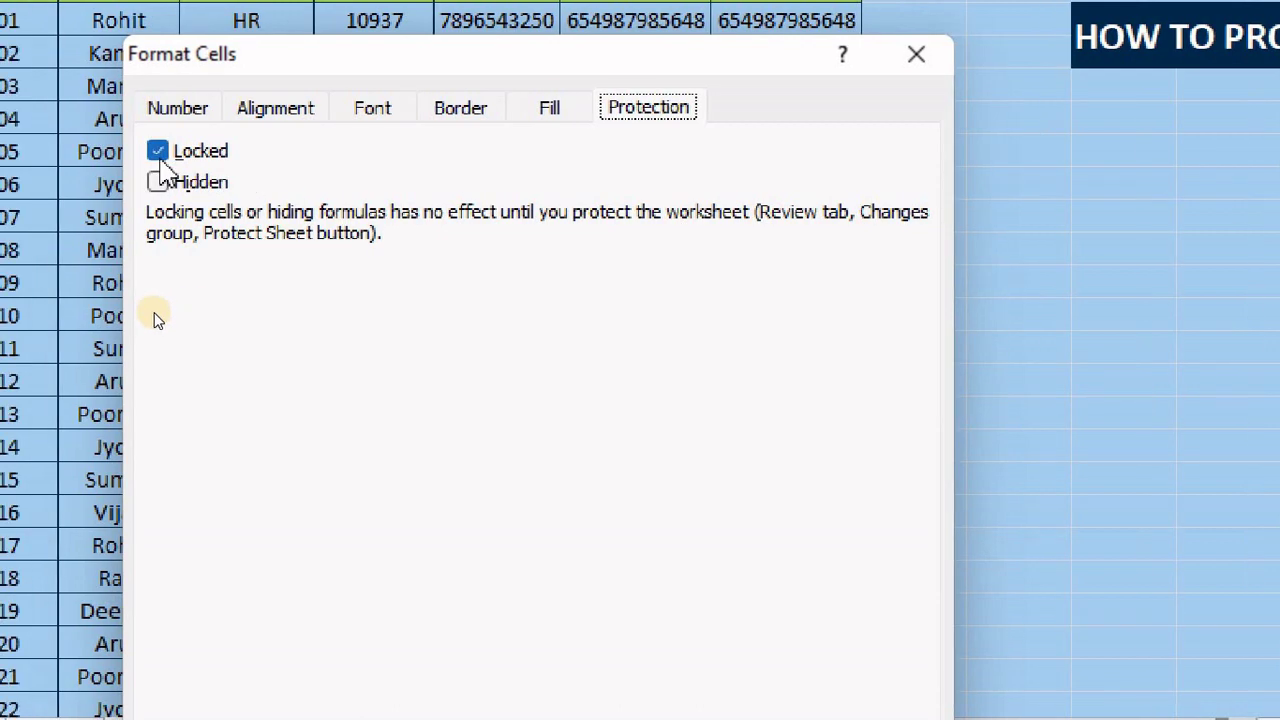
pyautogui.click(158, 152)
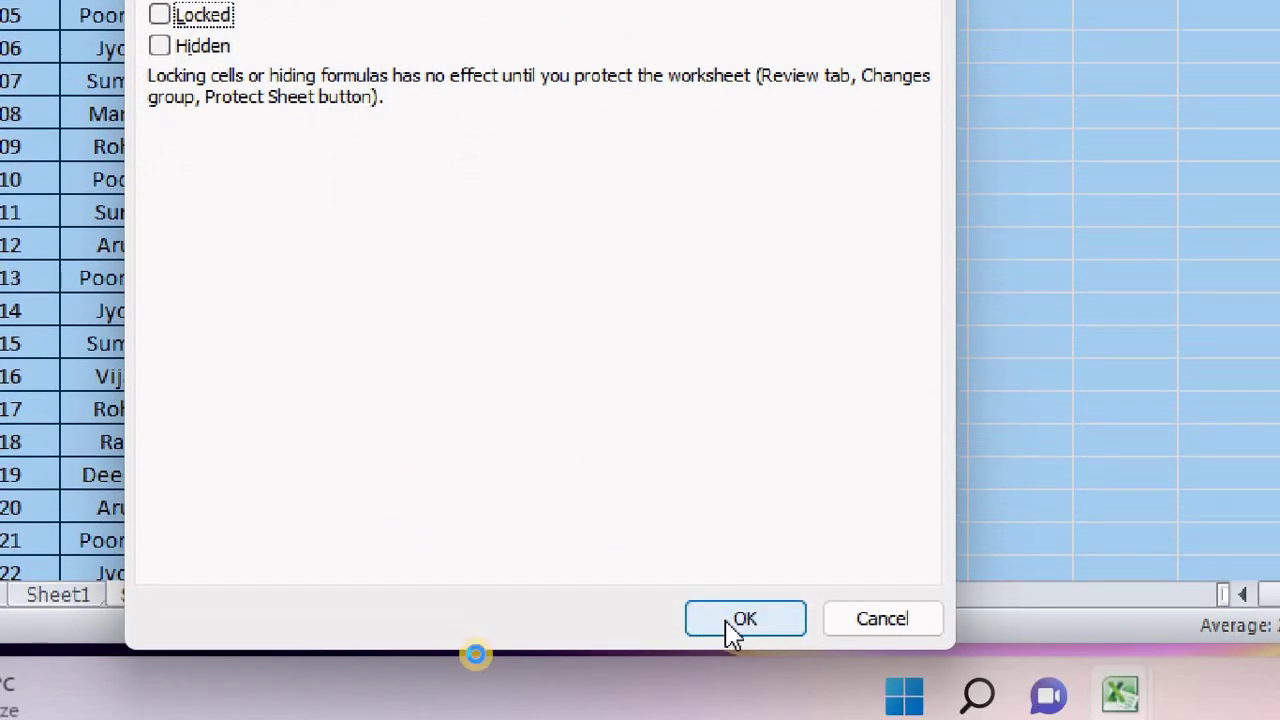
pyautogui.click(730, 625)
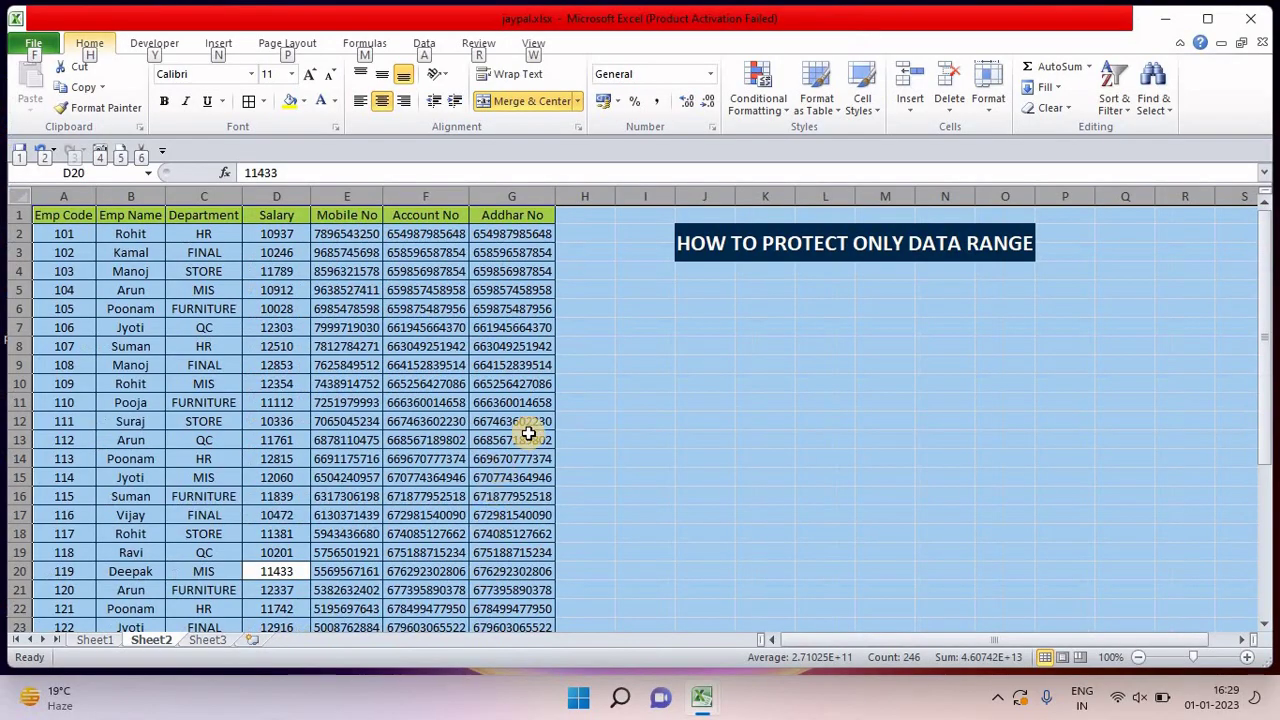
pyautogui.click(528, 435)
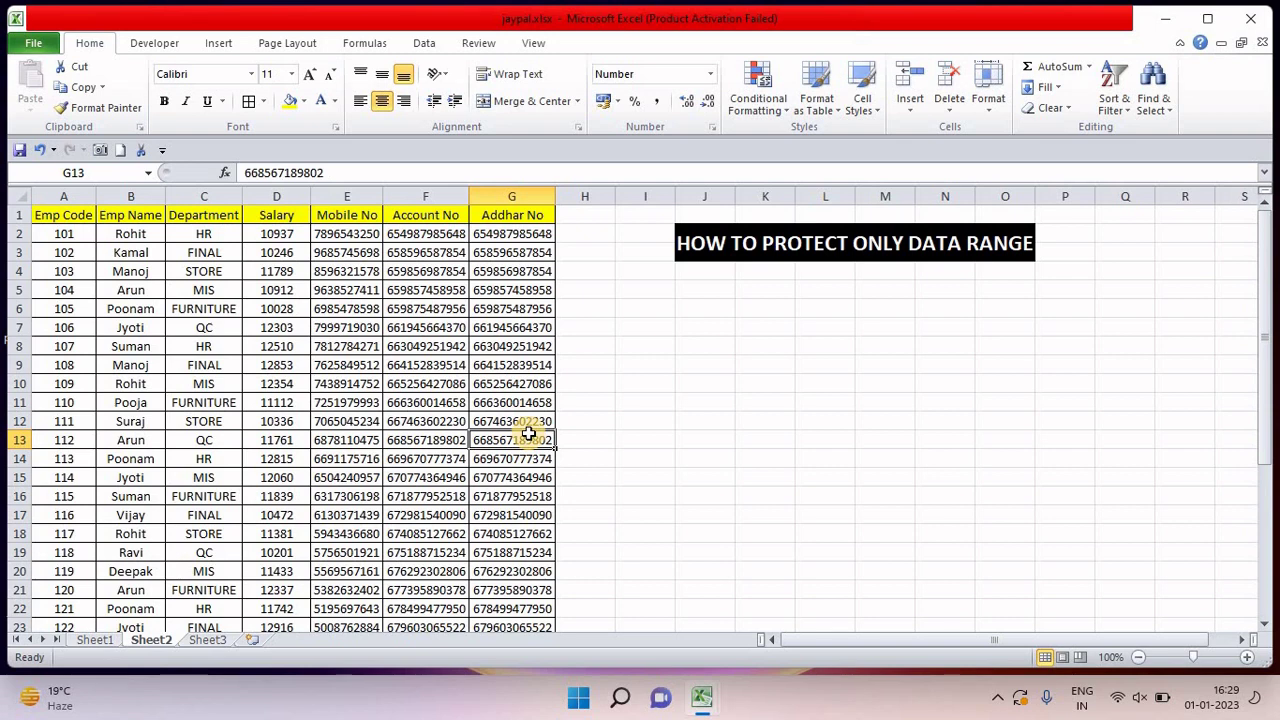
# - Select the employee data in columns A–G and switch Locked back on in Format Cells
pyautogui.hotkey('ctrl', 'a')
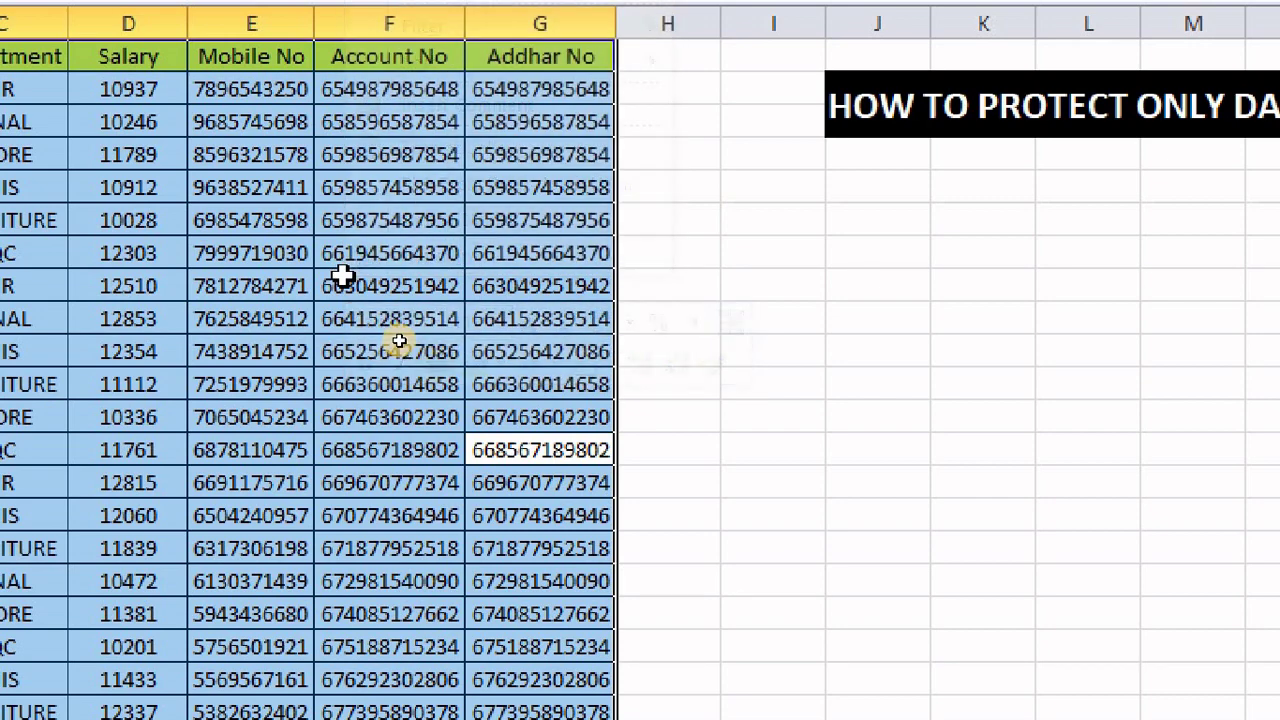
pyautogui.rightClick(343, 276)
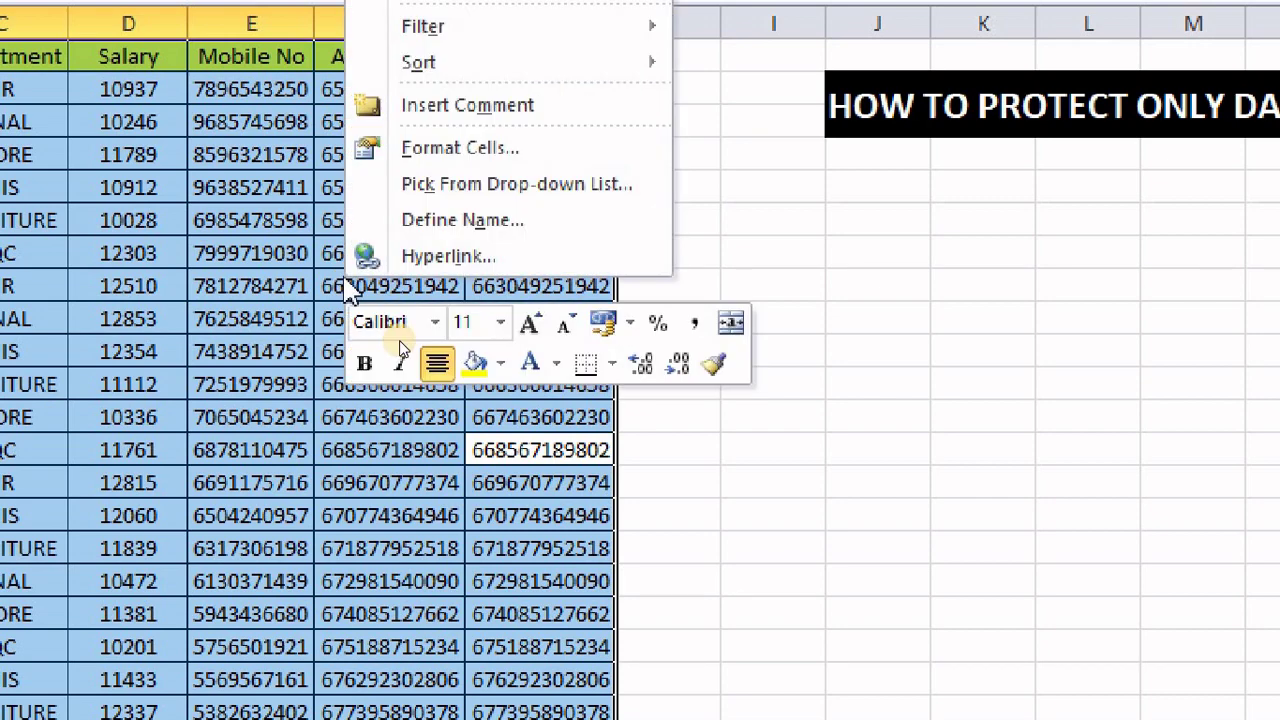
pyautogui.click(466, 149)
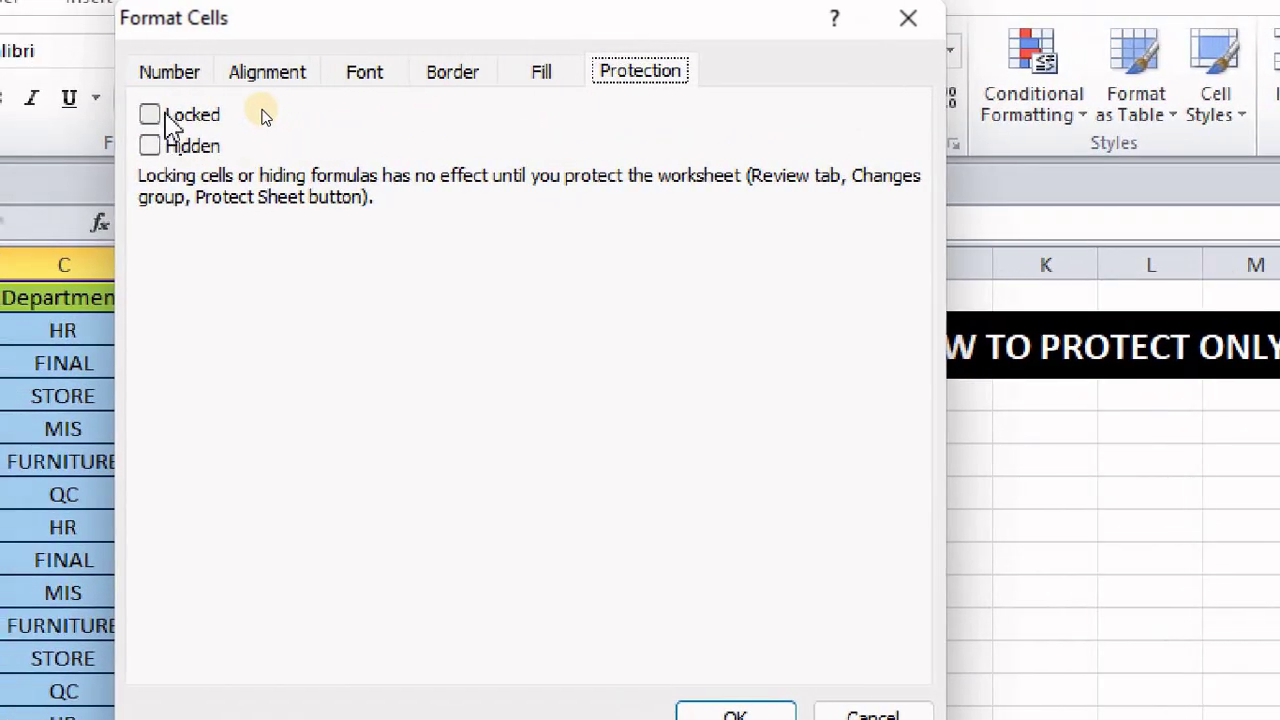
pyautogui.click(265, 116)
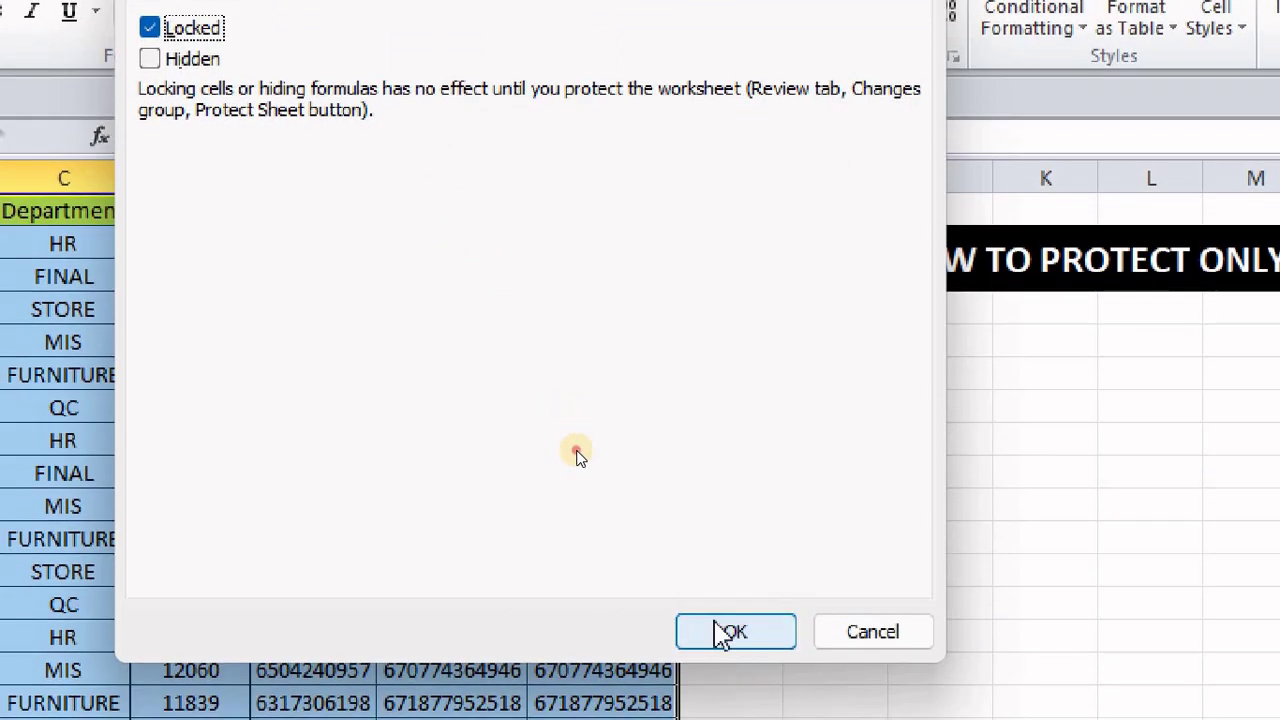
pyautogui.click(730, 712)
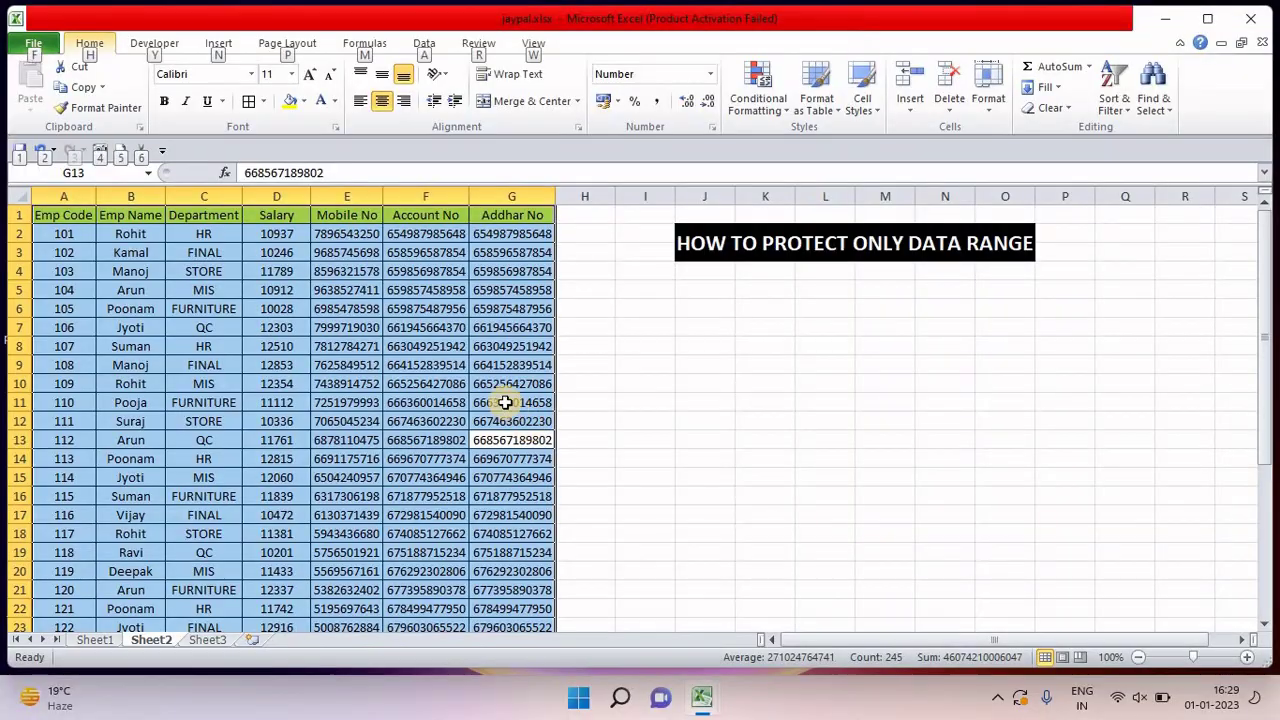
pyautogui.click(463, 358)
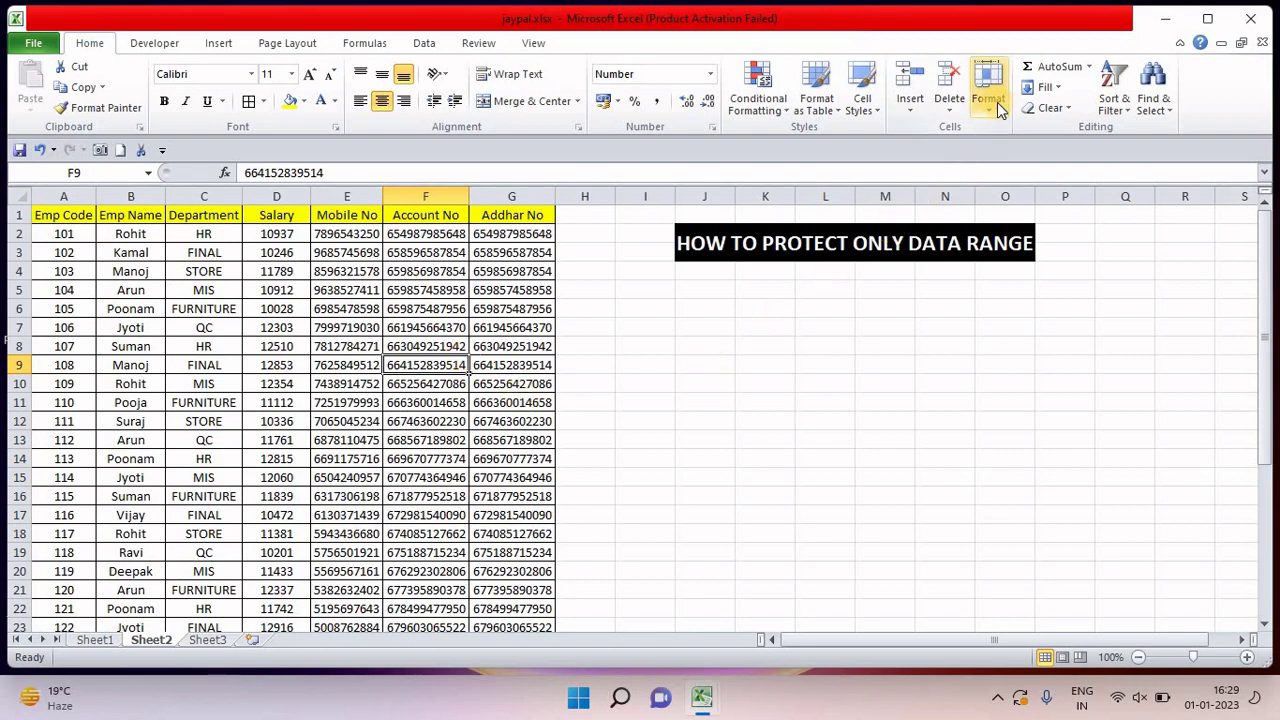
# - Protect Sheet2 through Home > Format > Protect Sheet, entering and confirming a password
pyautogui.press('alt')
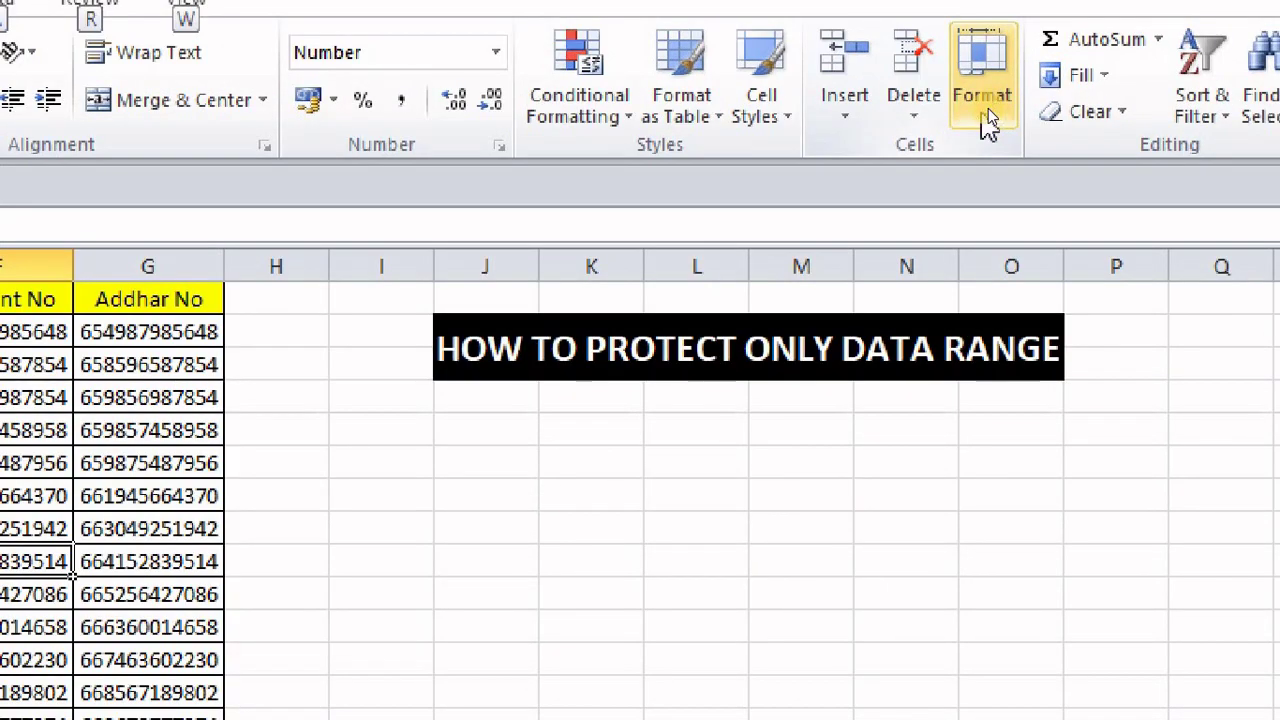
pyautogui.click(986, 112)
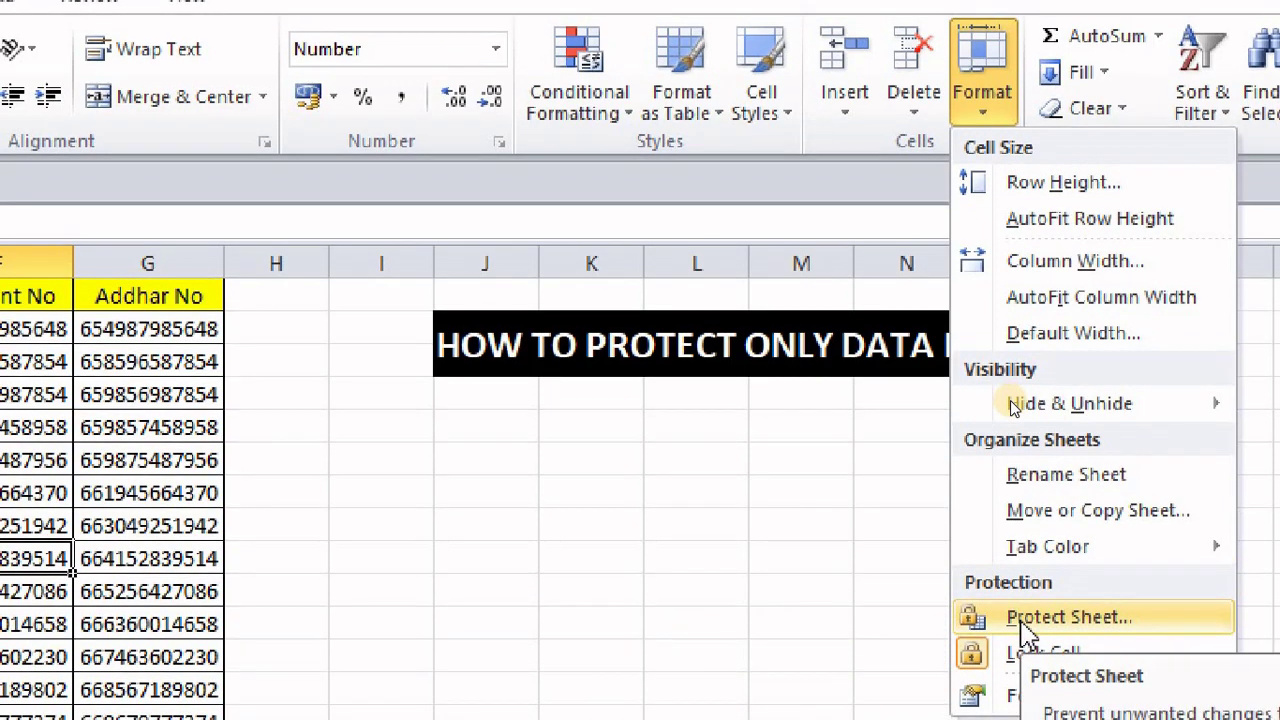
pyautogui.click(1030, 620)
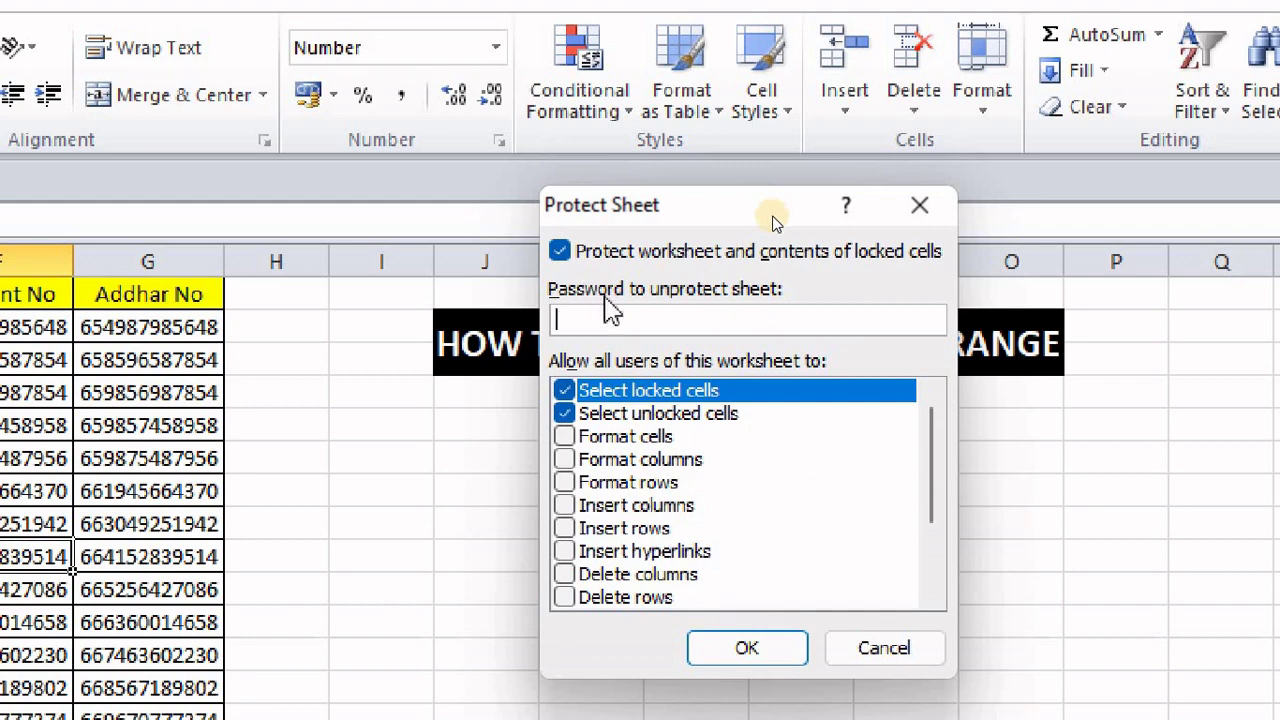
pyautogui.press('Return')
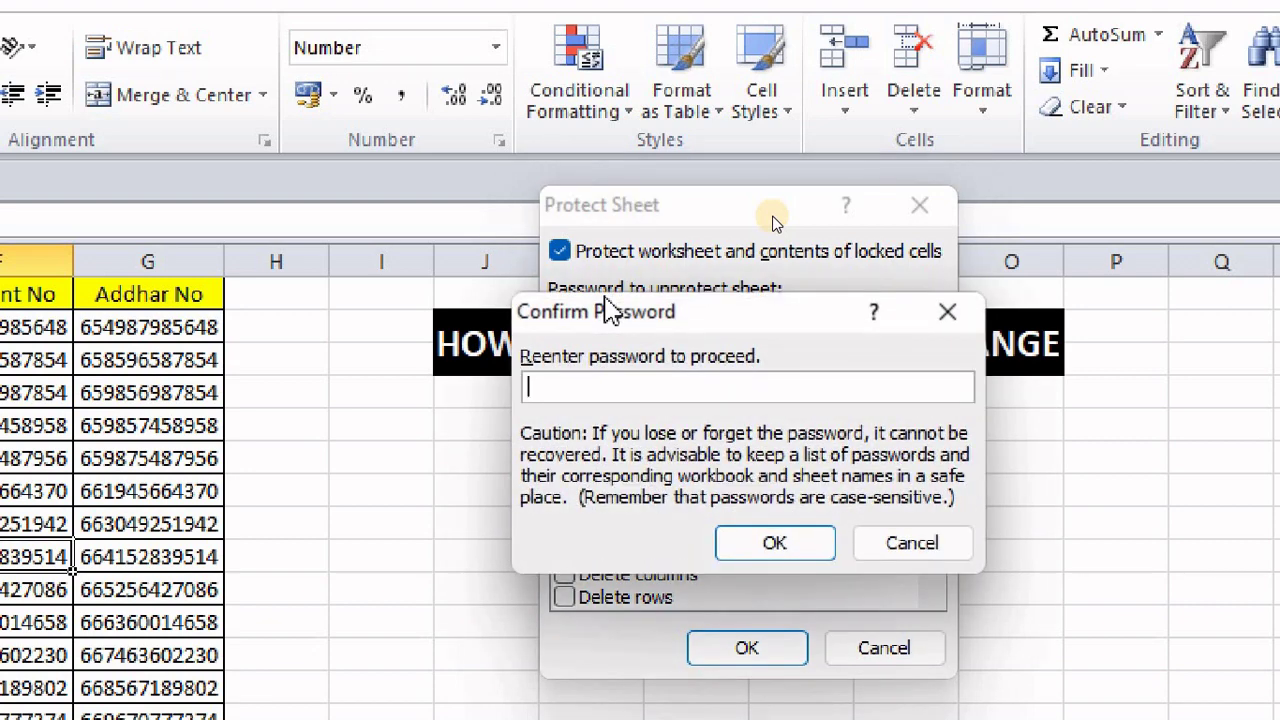
pyautogui.press('Return')
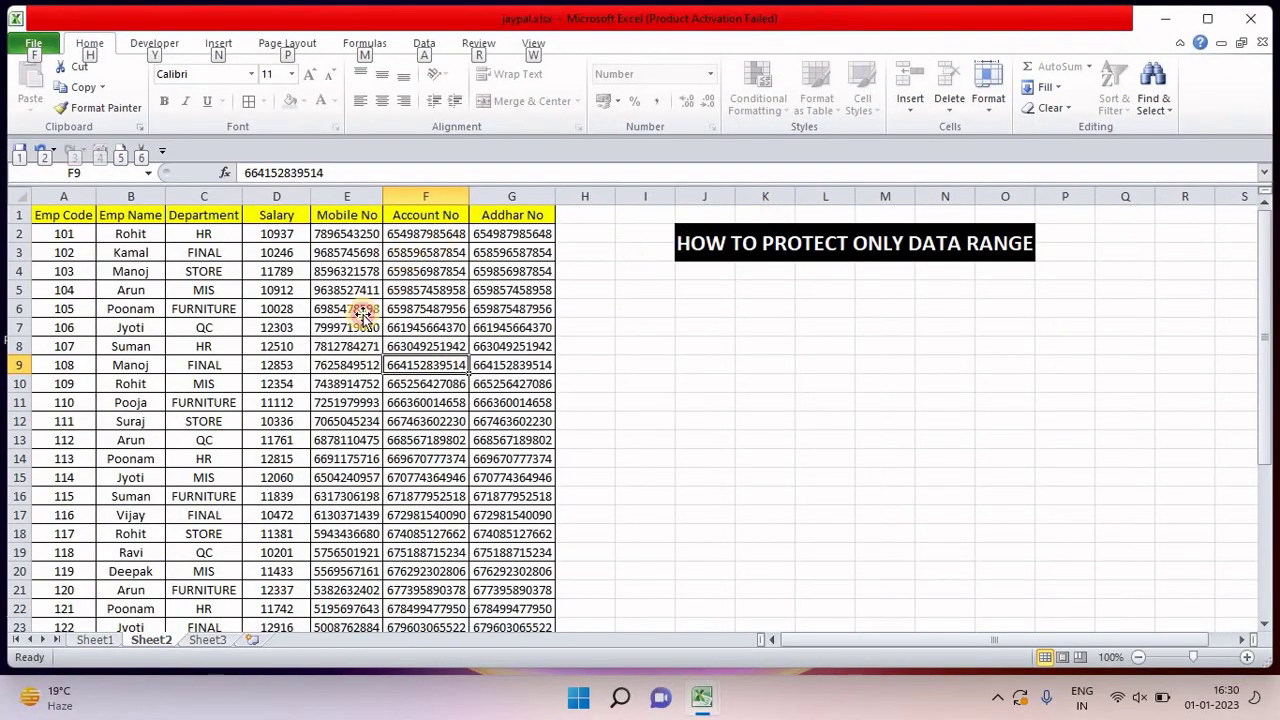
pyautogui.click(362, 311)
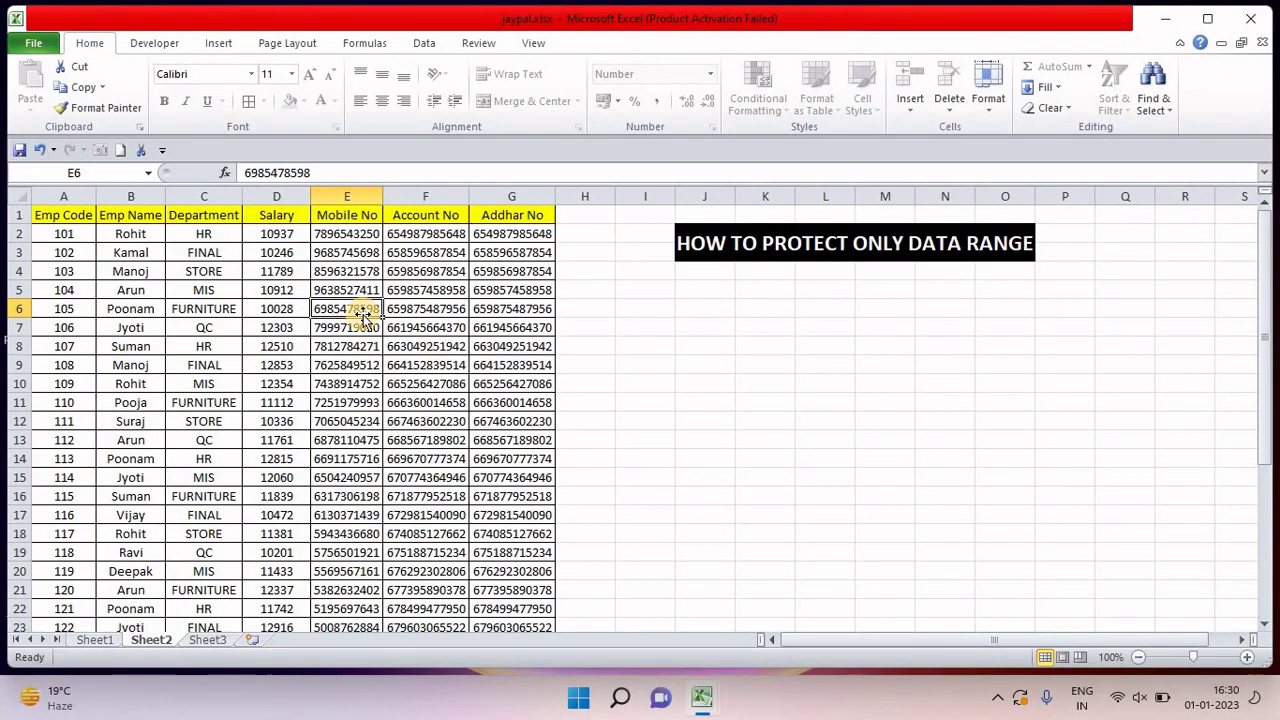
# - Enter 123456 in empty cell I9 outside the table
pyautogui.click(673, 362)
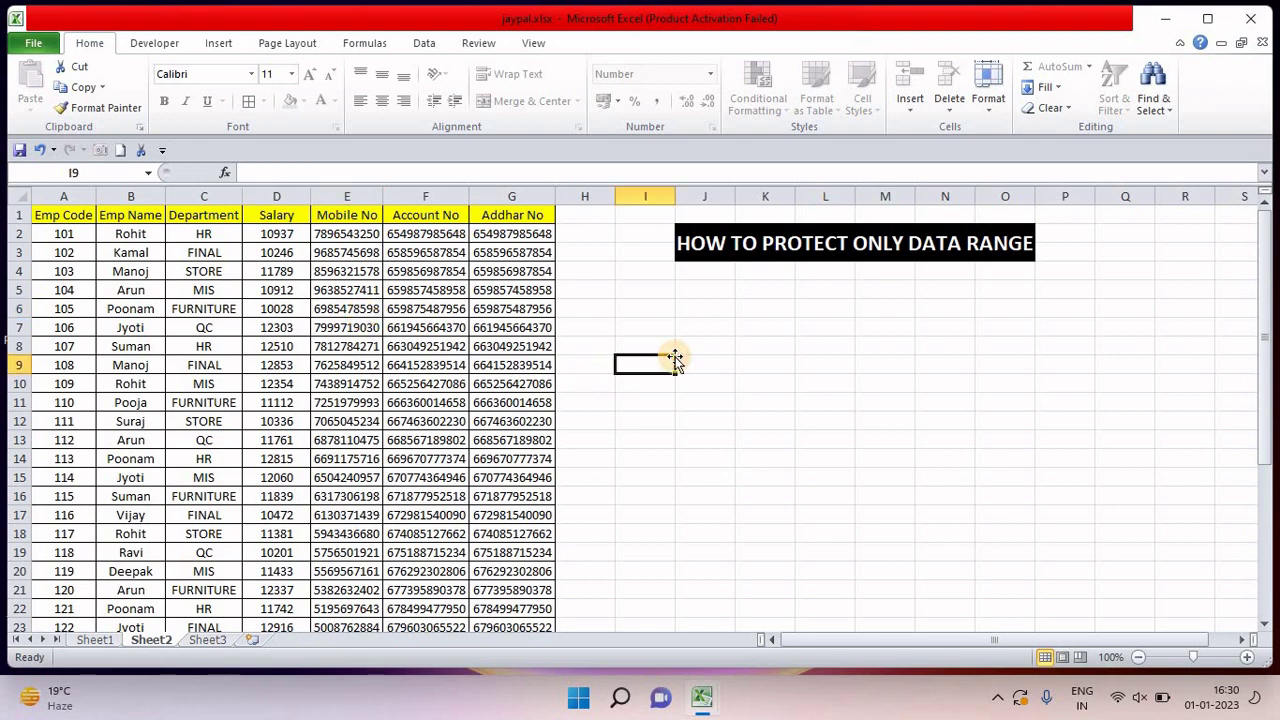
pyautogui.write('123')
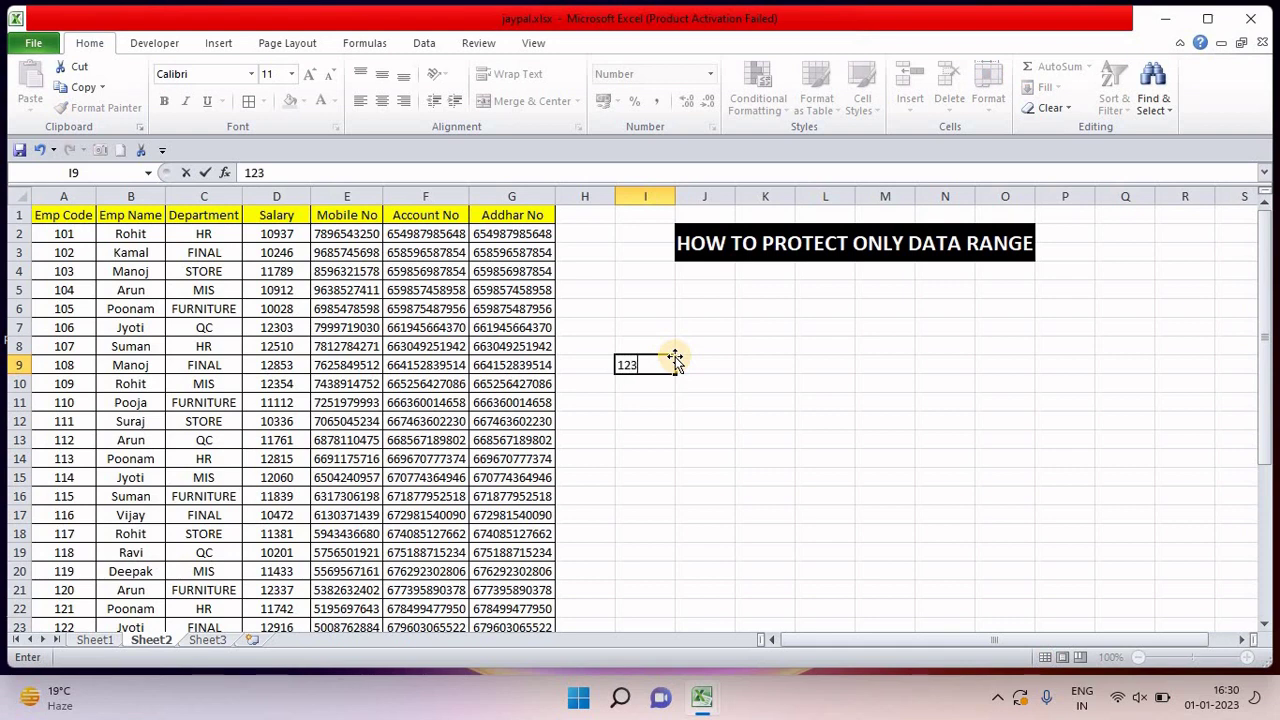
pyautogui.write('456')
pyautogui.press('Return')
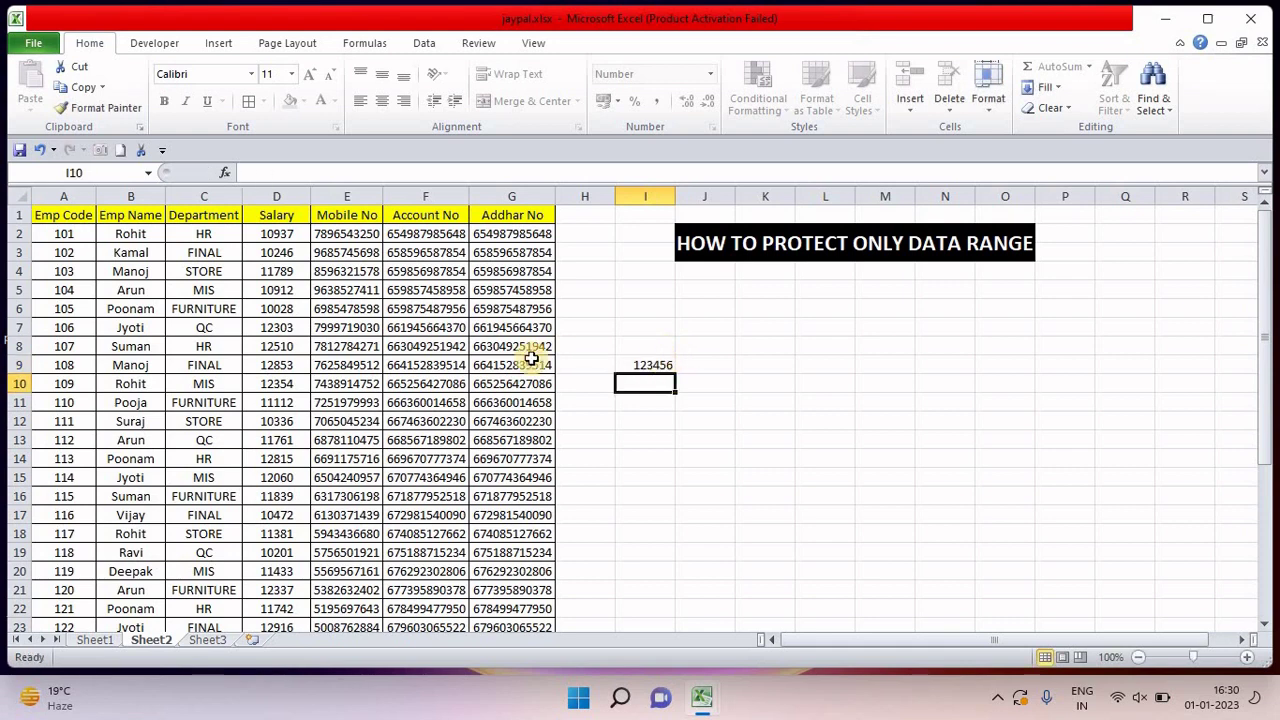
# - Try editing Account No cell F10 and dismiss the protected-cell warning
pyautogui.click(440, 380)
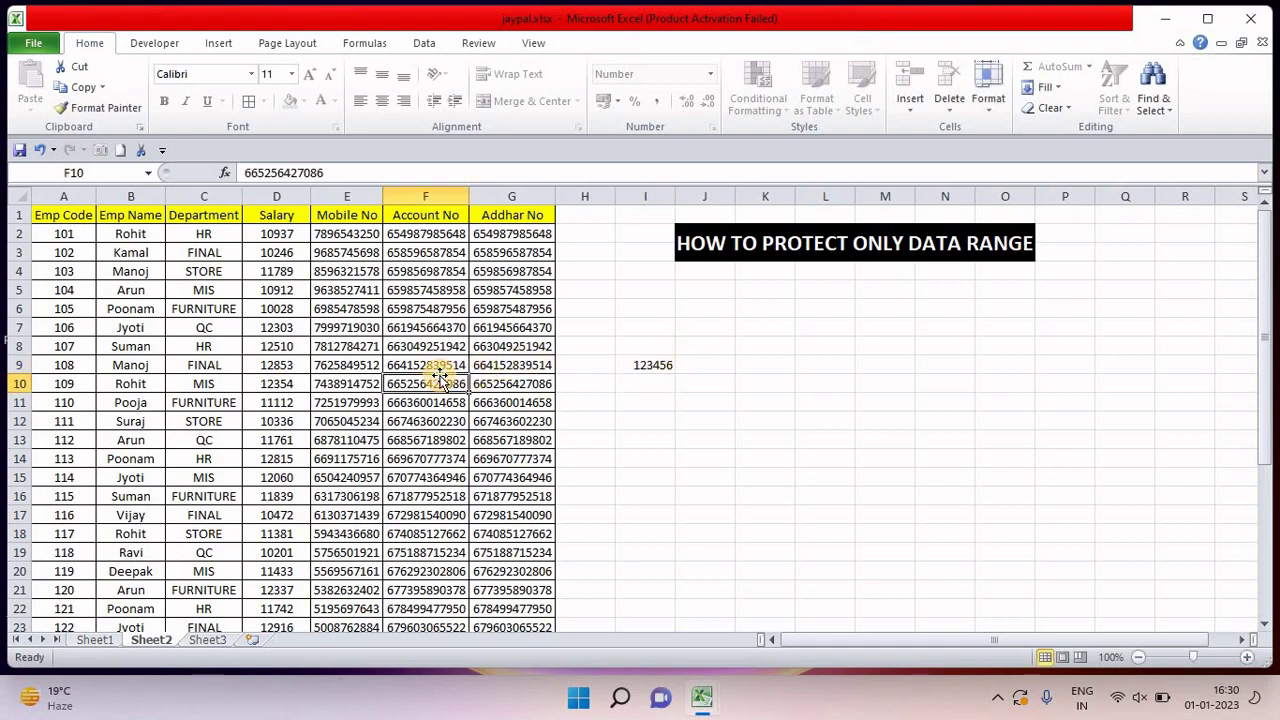
pyautogui.doubleClick(440, 380)
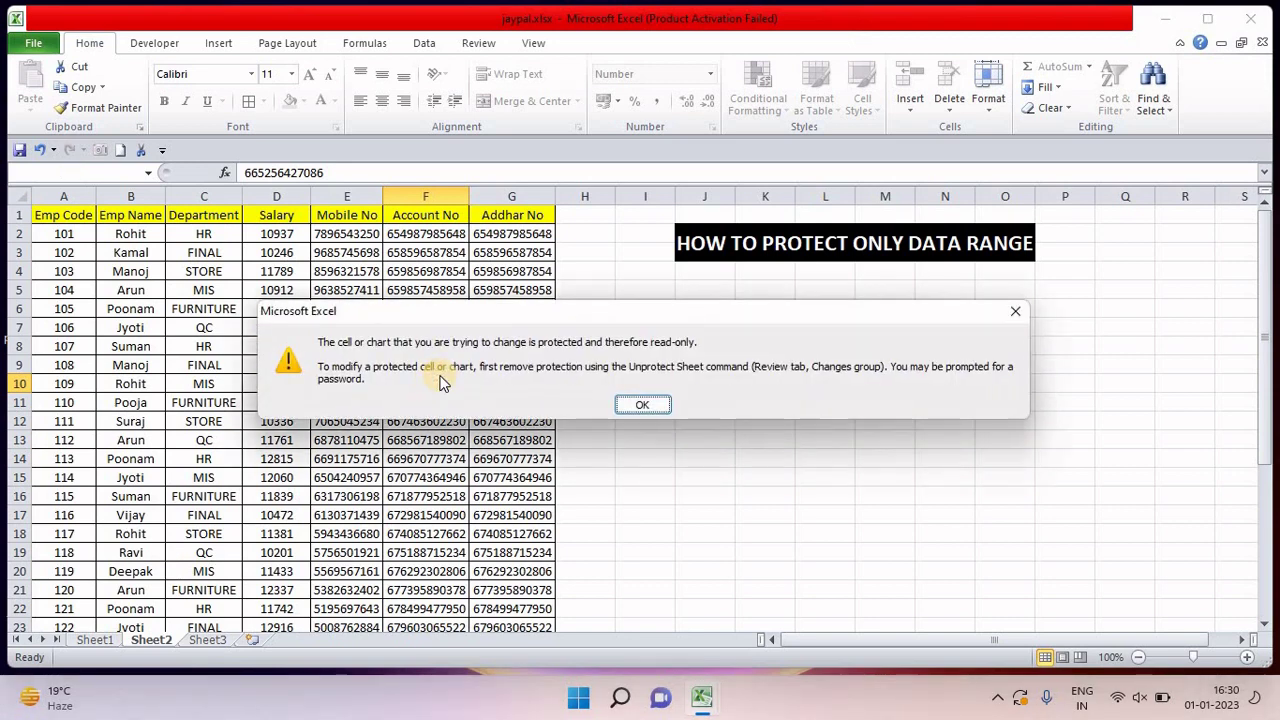
pyautogui.press('Return')
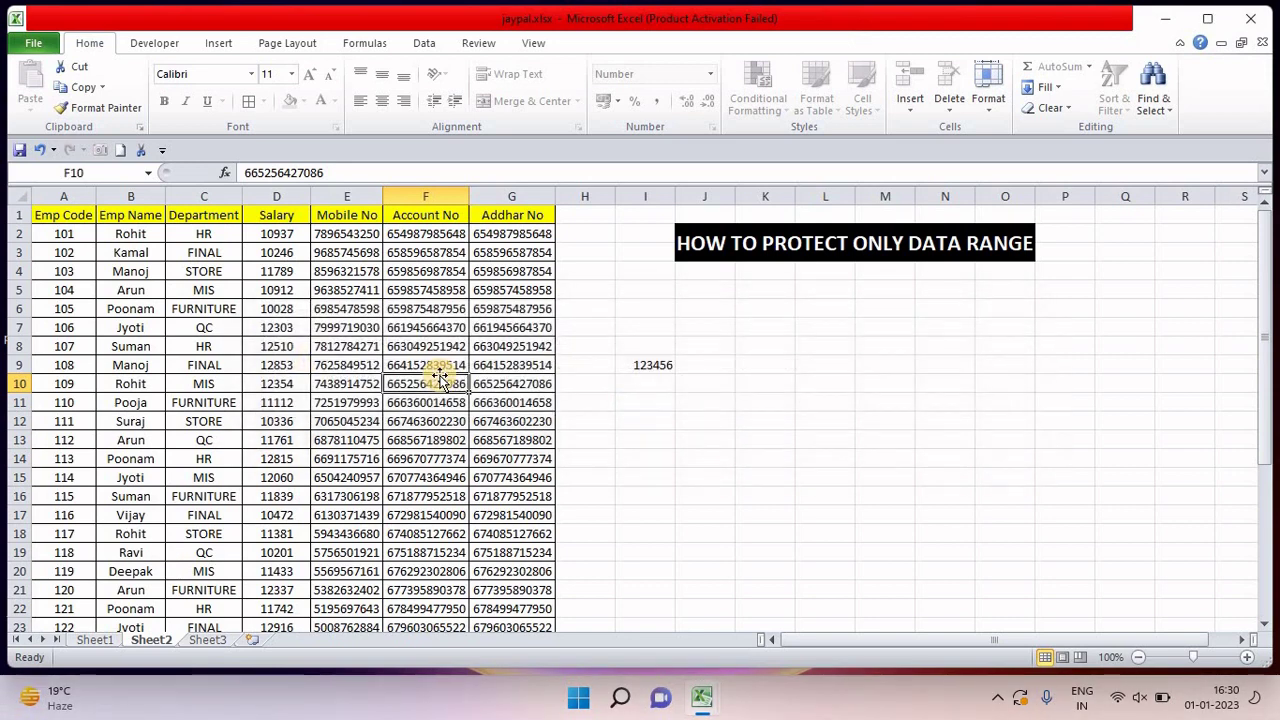